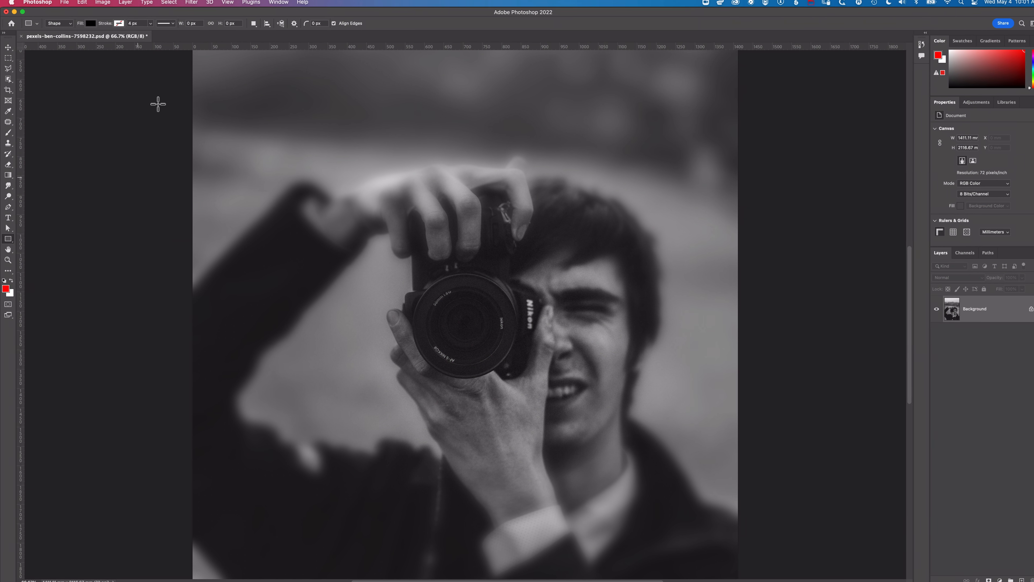
Set the rectangle tool's shape fill to light blue and expand the Pastel swatch group
click(90, 26)
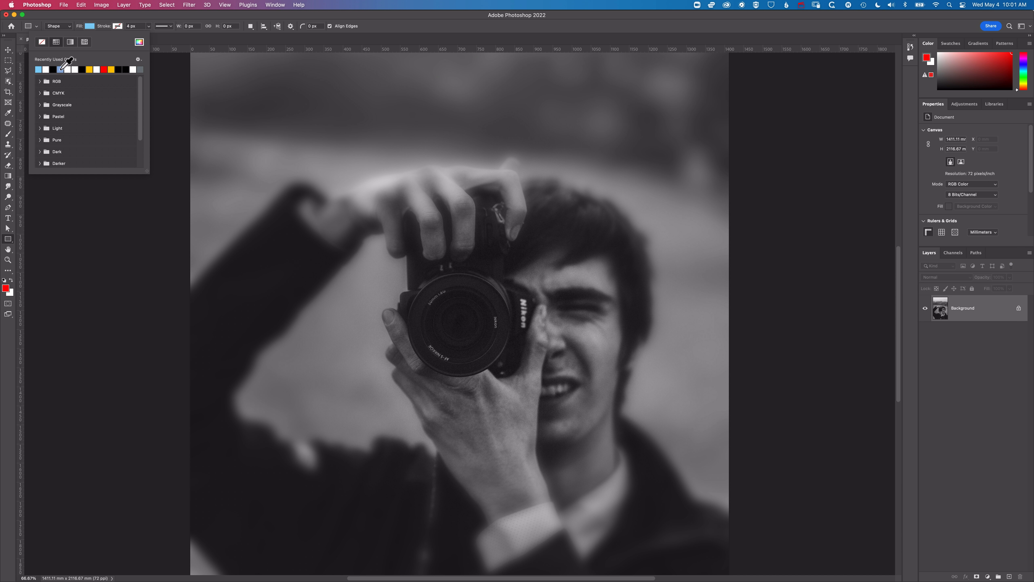
click(39, 117)
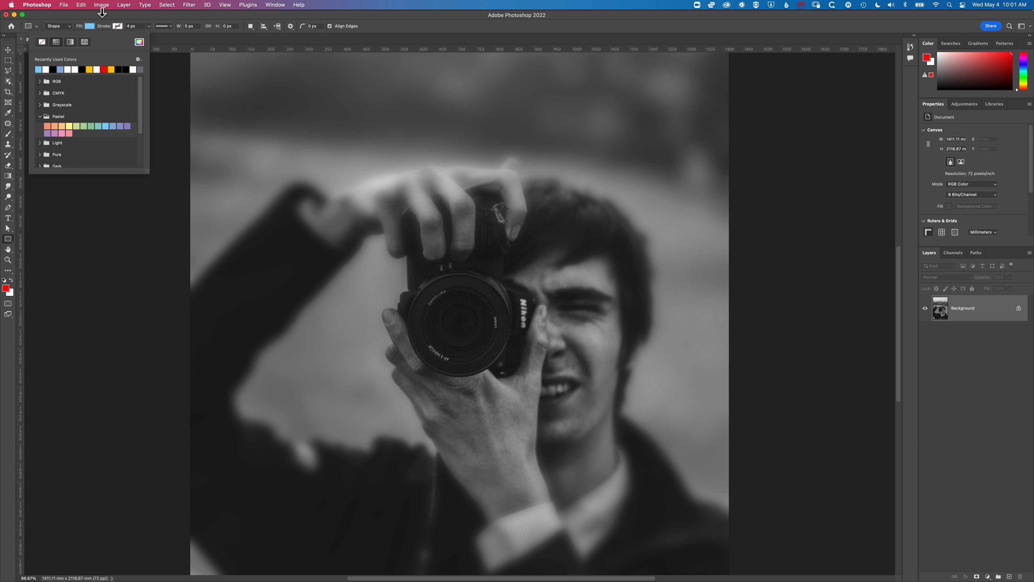
click(101, 16)
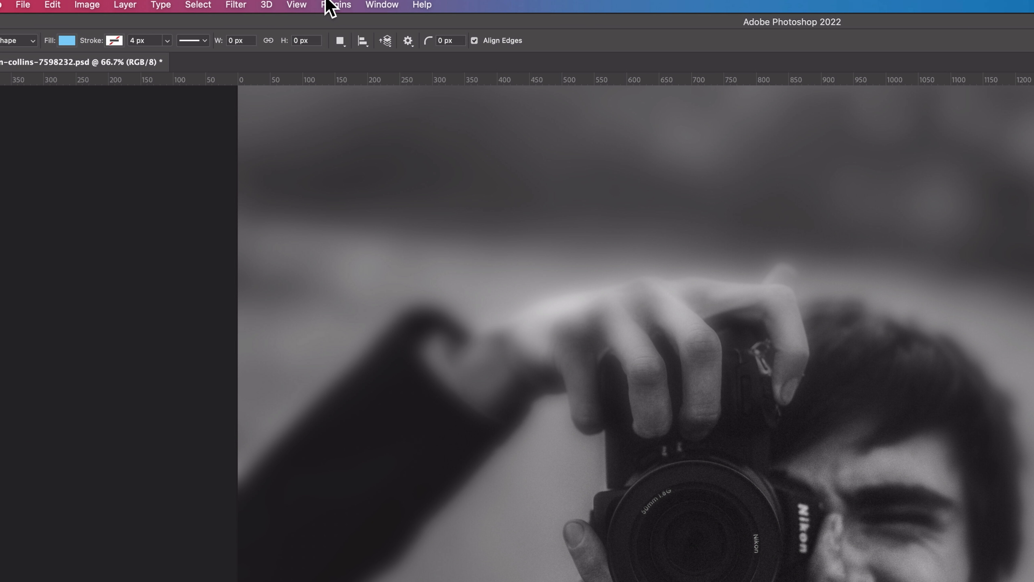
Hide the tool options bar and restore it
click(389, 6)
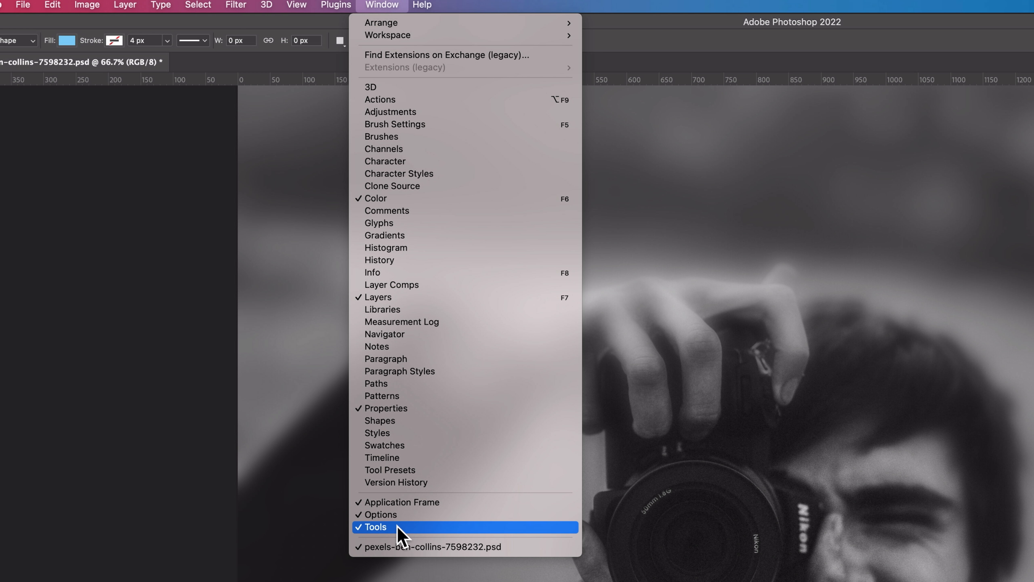
click(406, 515)
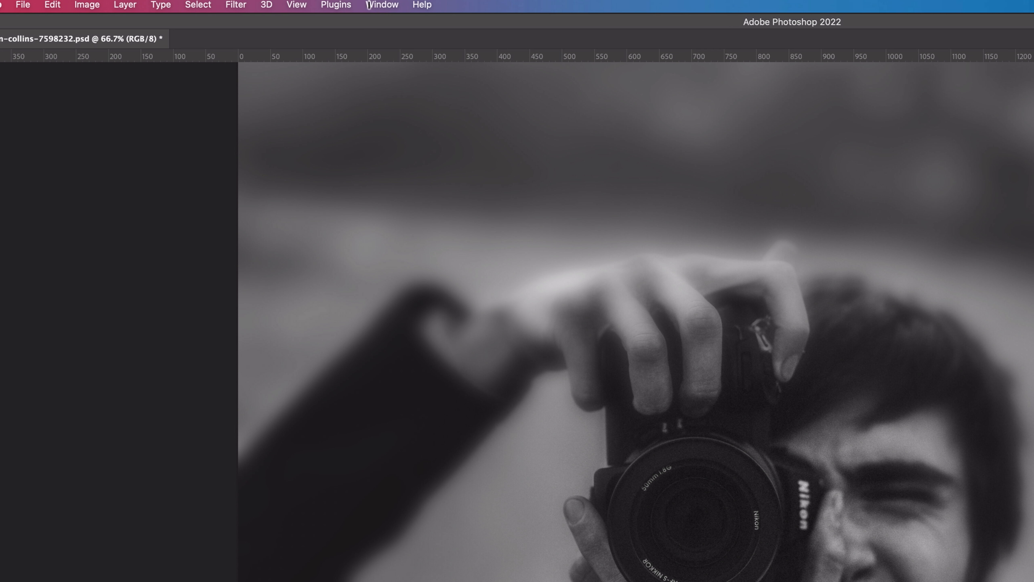
click(367, 5)
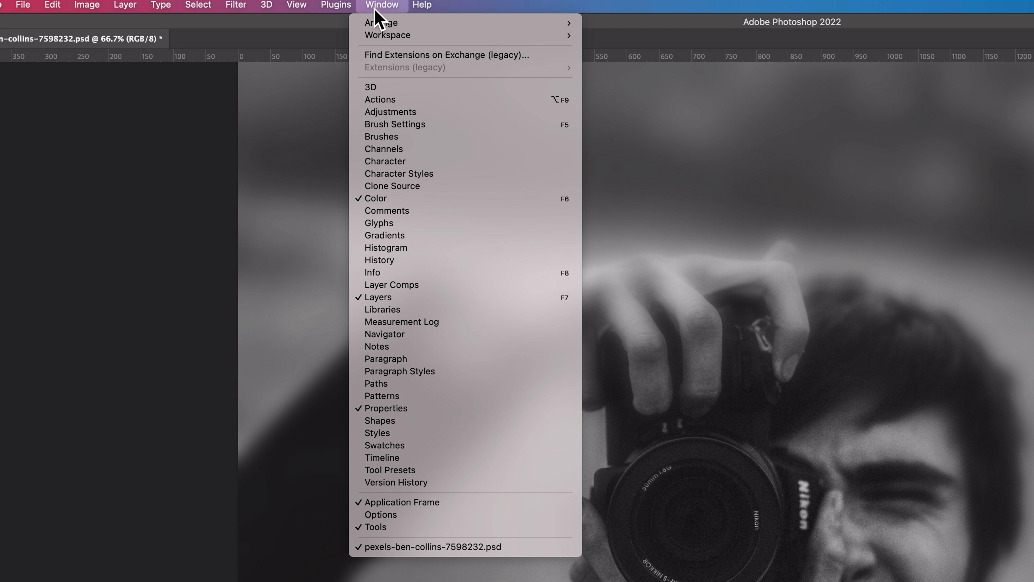
click(403, 516)
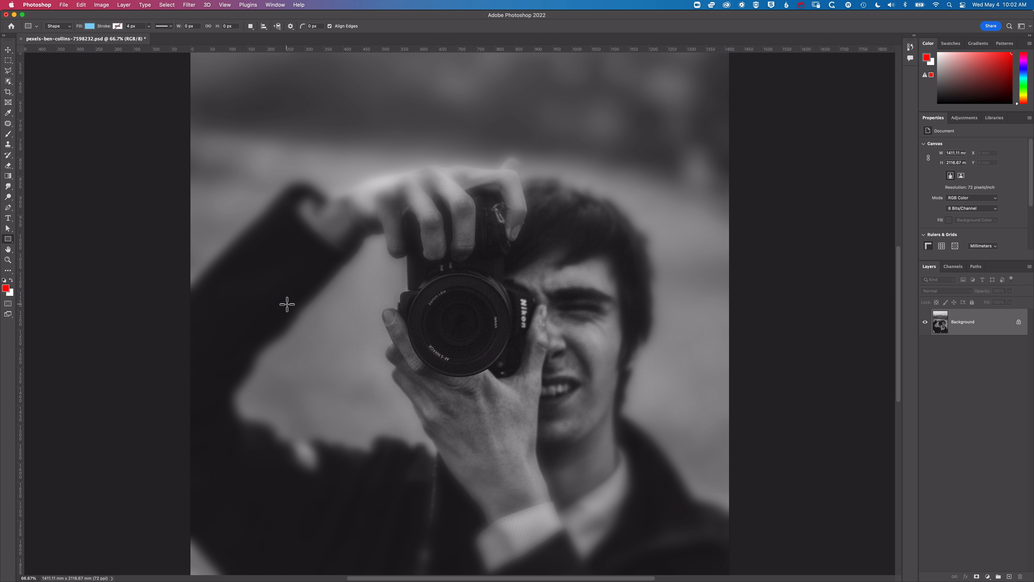
Draw a light blue rectangle about 214 × 116 mm over the raised wrist and activate the Direct Selection tool
drag(308, 174, 389, 219)
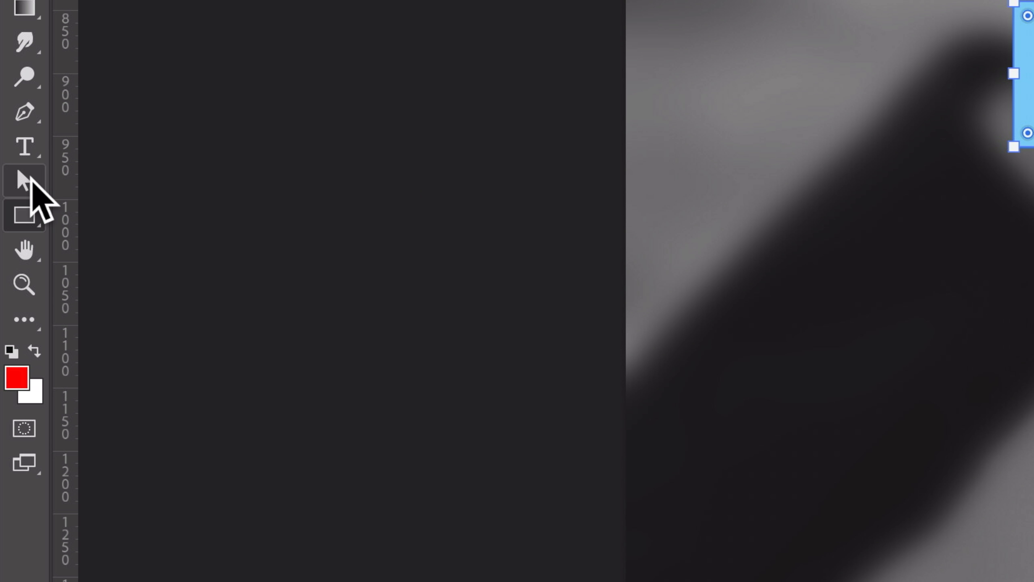
click(9, 228)
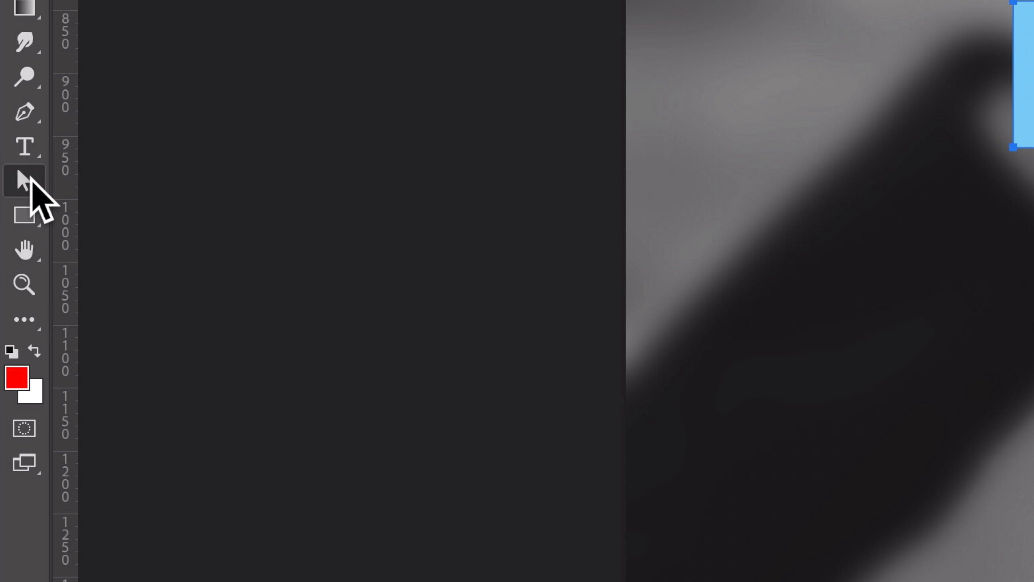
click(31, 179)
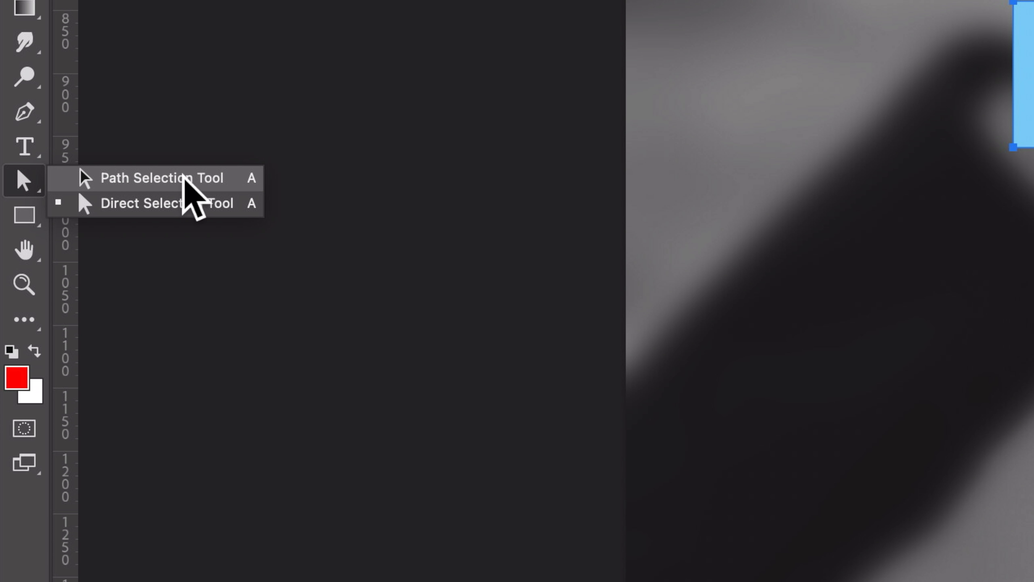
click(184, 202)
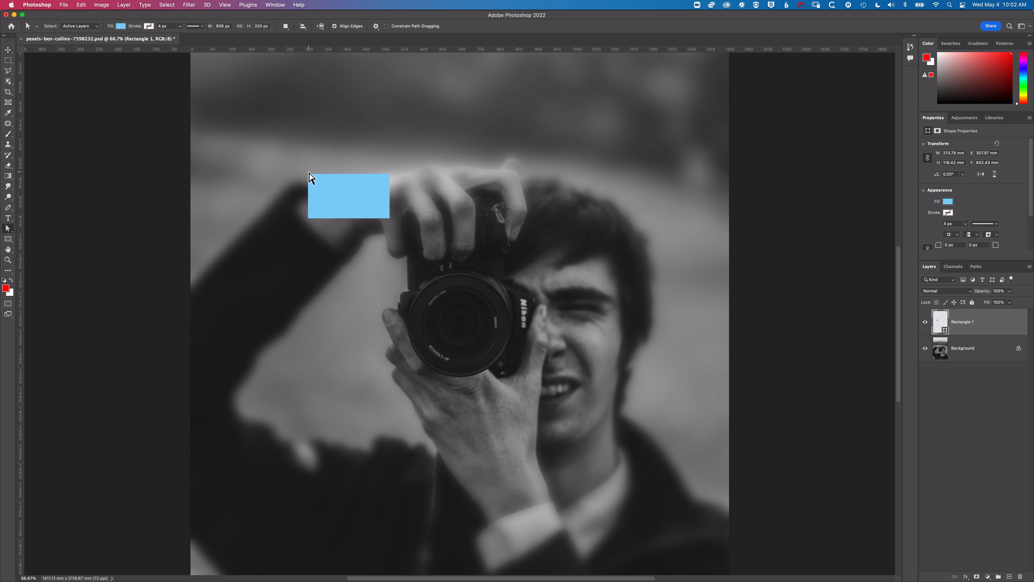
Pull the rectangle's upper-left, upper-right and lower-right corners outward, converting the live shape to a regular path
click(309, 175)
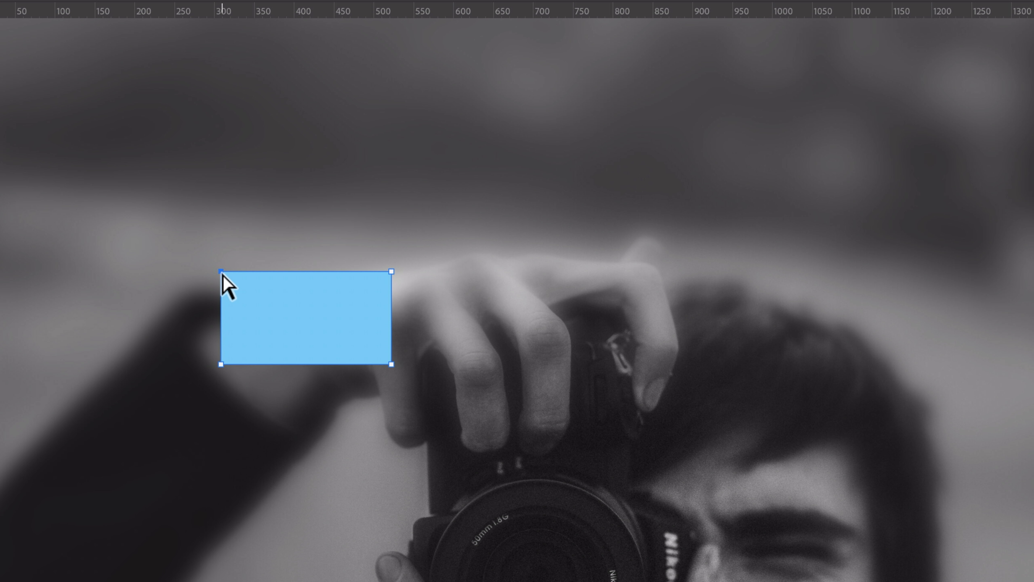
drag(222, 273, 197, 241)
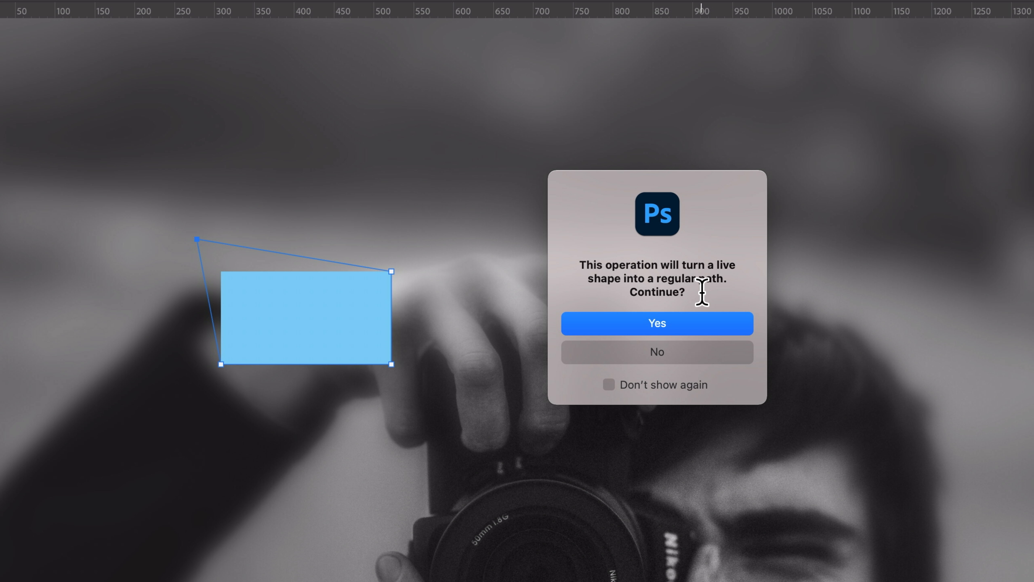
click(671, 324)
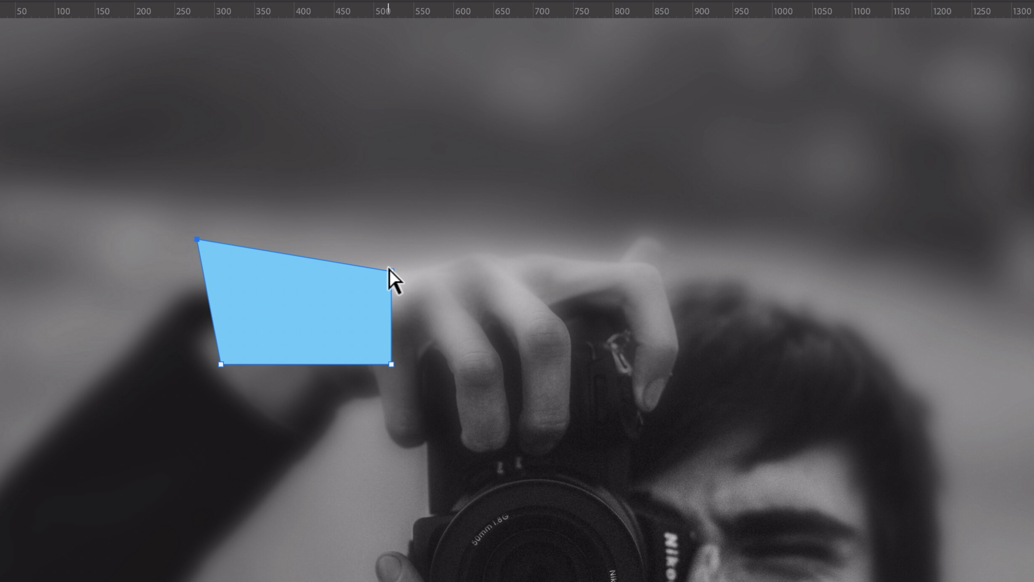
drag(392, 271, 427, 240)
drag(391, 364, 428, 377)
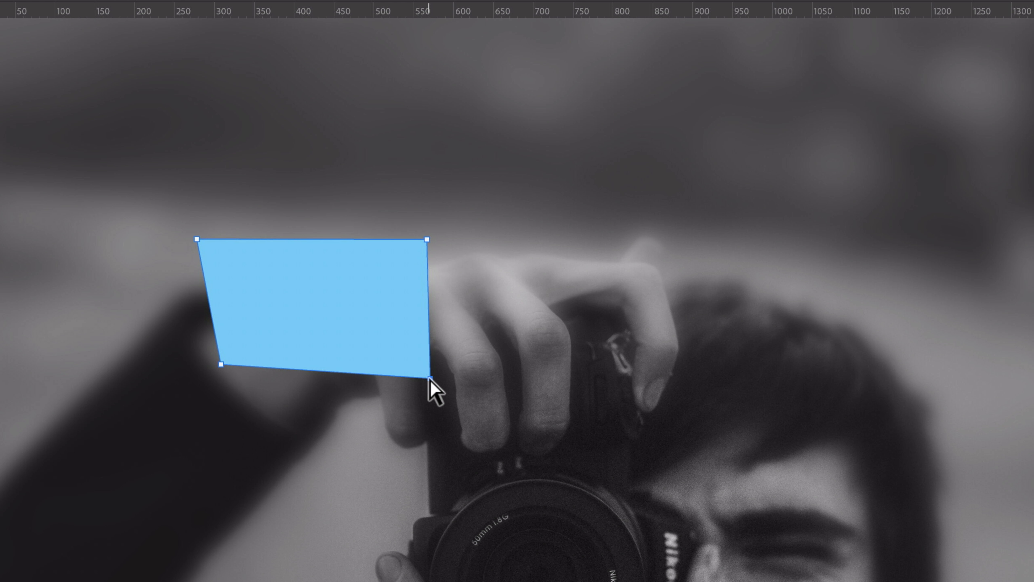
Delete the shape's lower-right anchor point and reposition the remaining three to form a thin, pointed shard
right_click(430, 378)
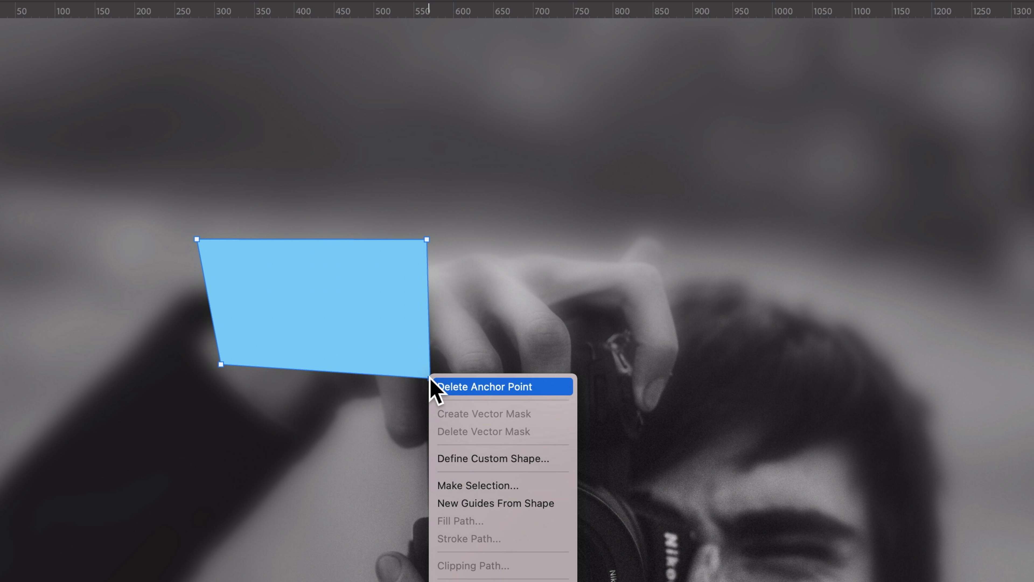
click(471, 387)
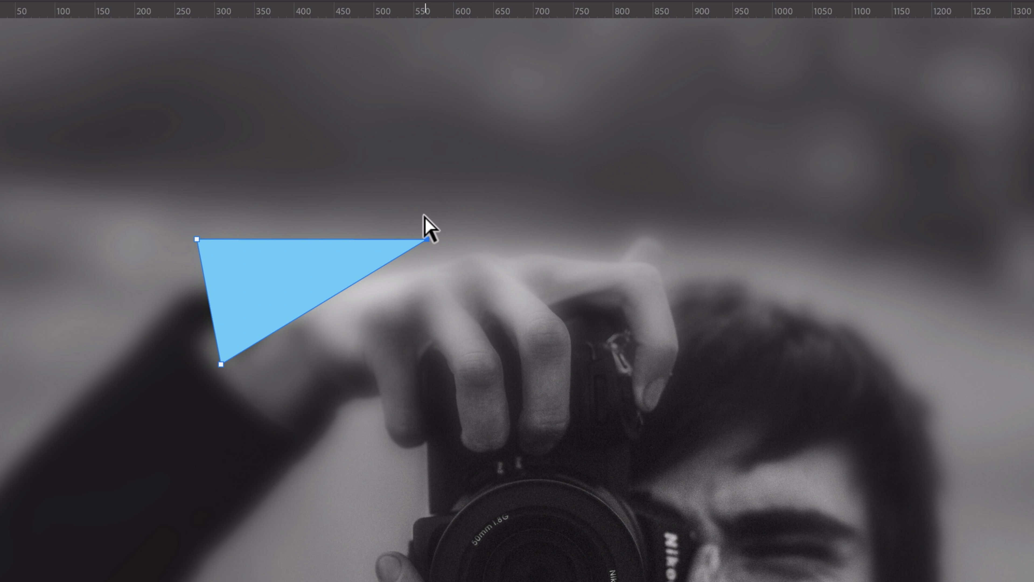
drag(426, 240, 427, 264)
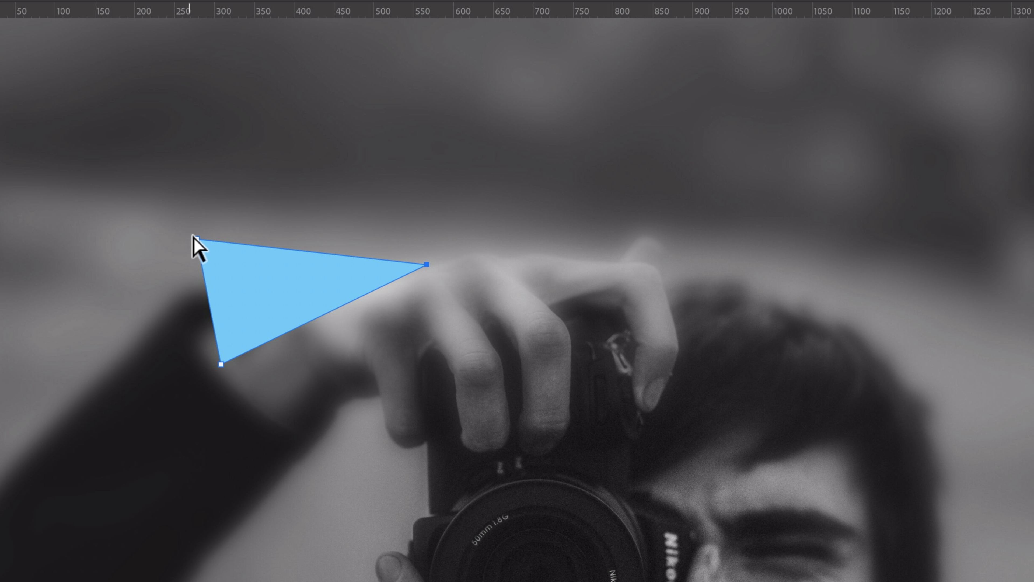
drag(196, 238, 258, 206)
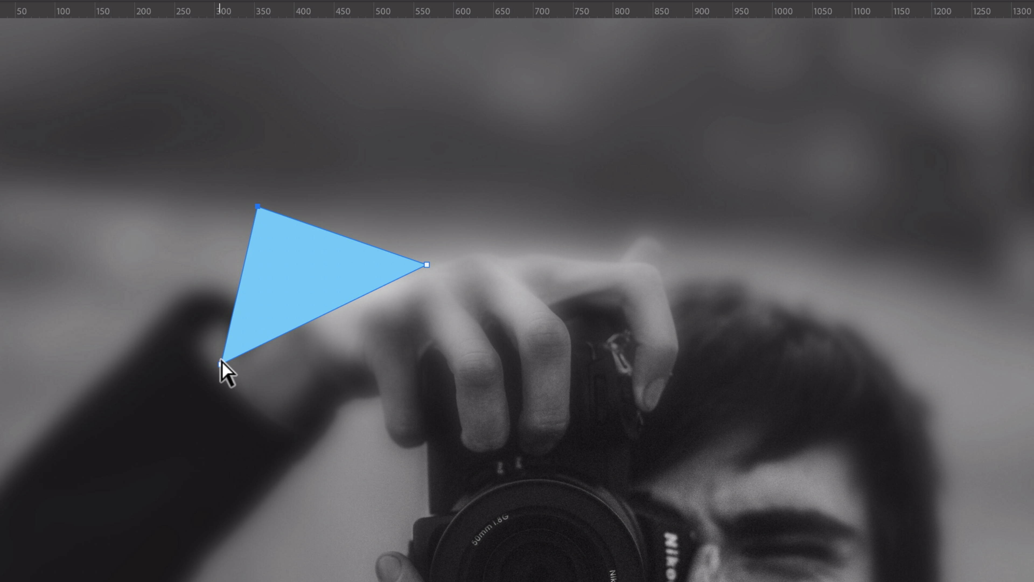
drag(220, 362, 218, 231)
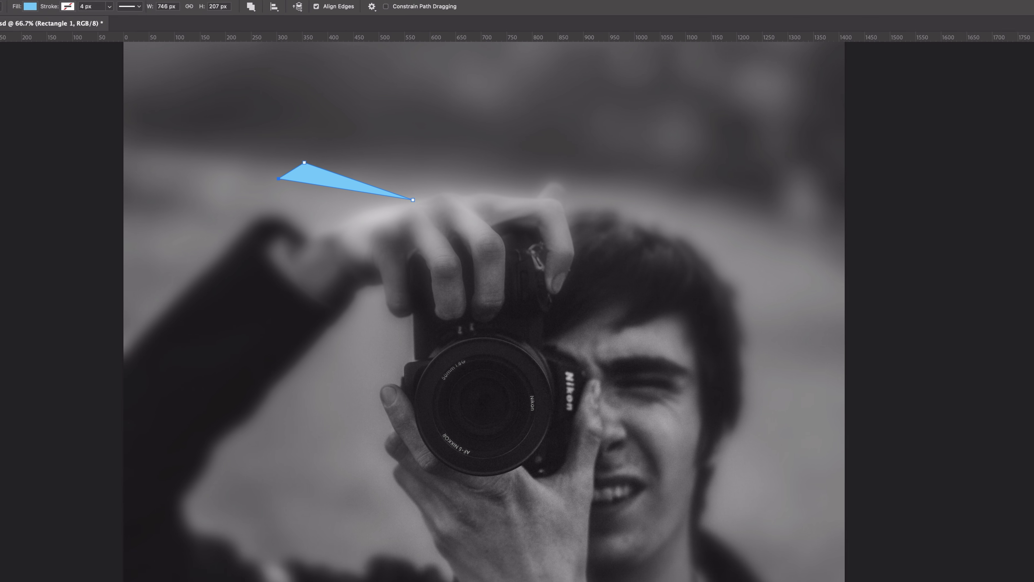
Move the shard down beside the camera and rotate it with Free Transform so its tip points toward the lens
click(9, 51)
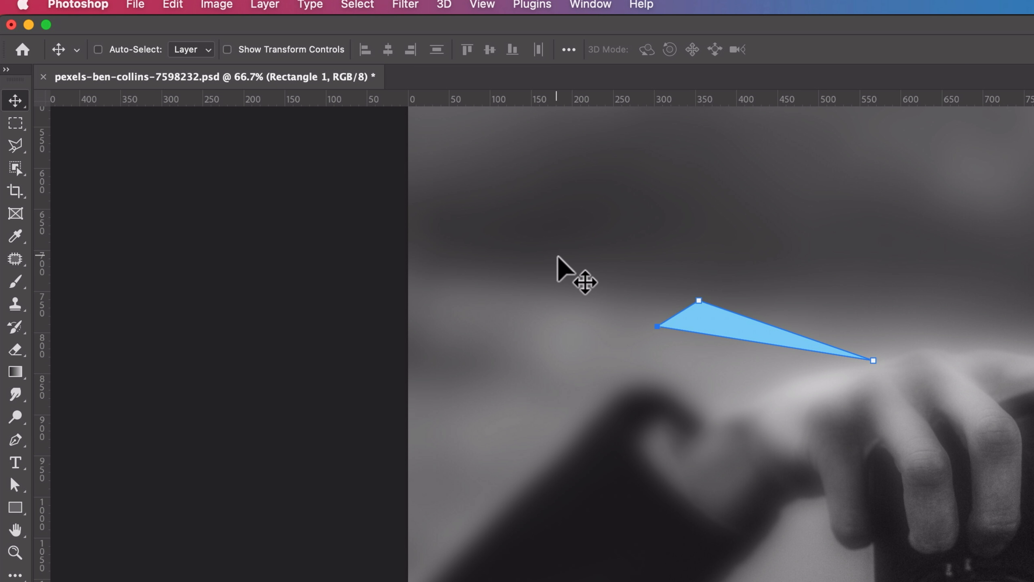
drag(700, 340, 687, 561)
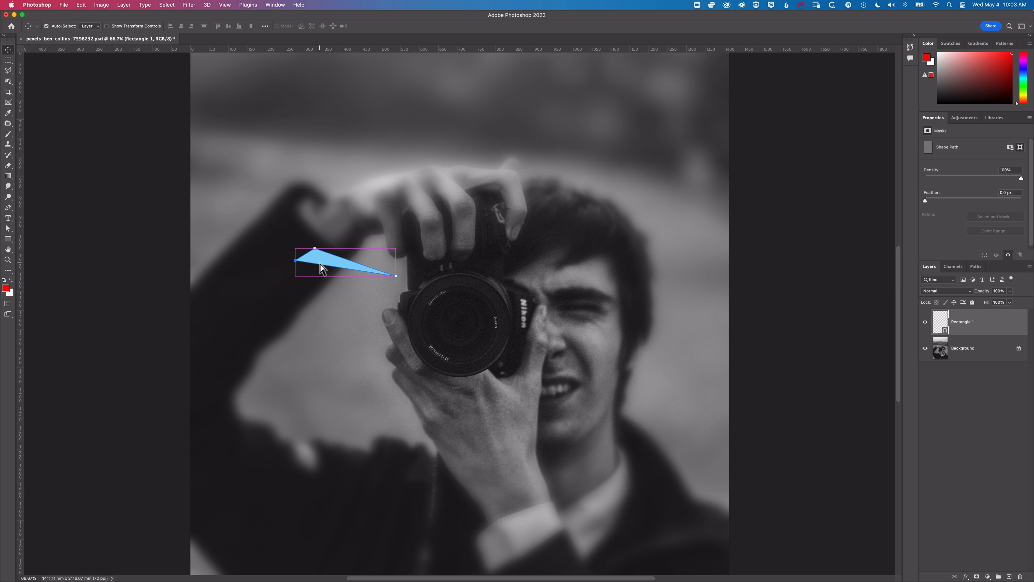
key(super+t)
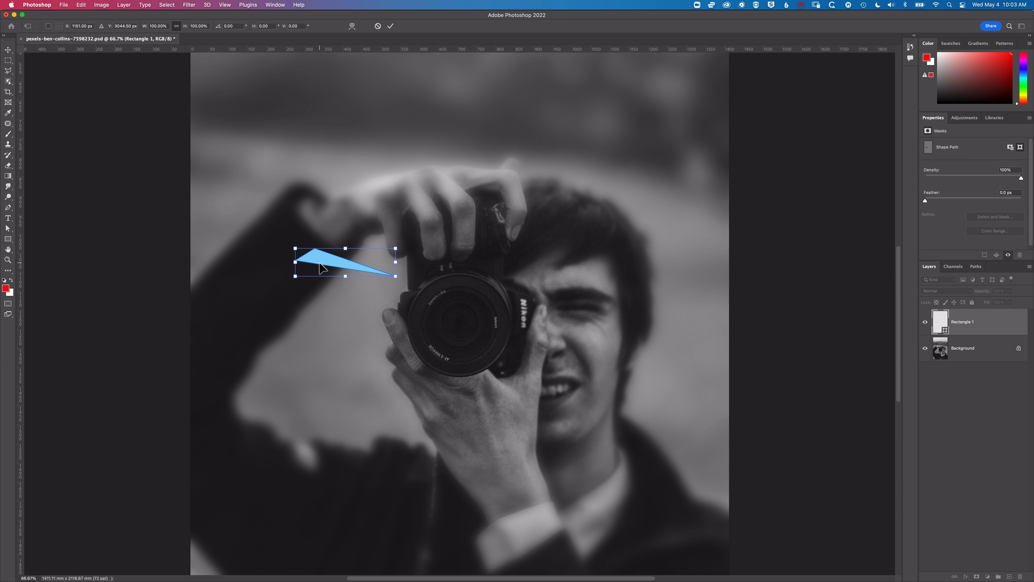
drag(286, 262, 333, 251)
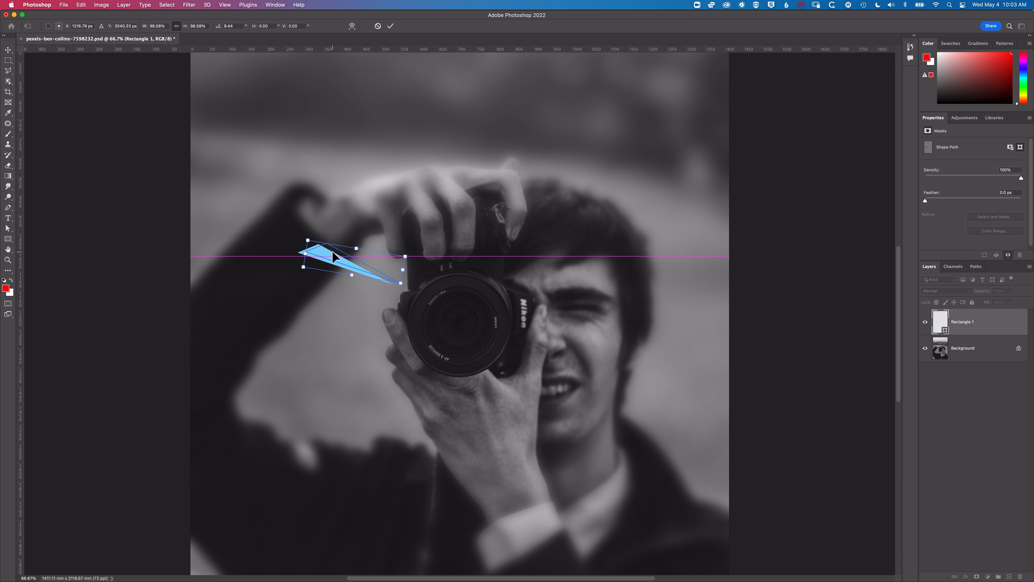
key(Return)
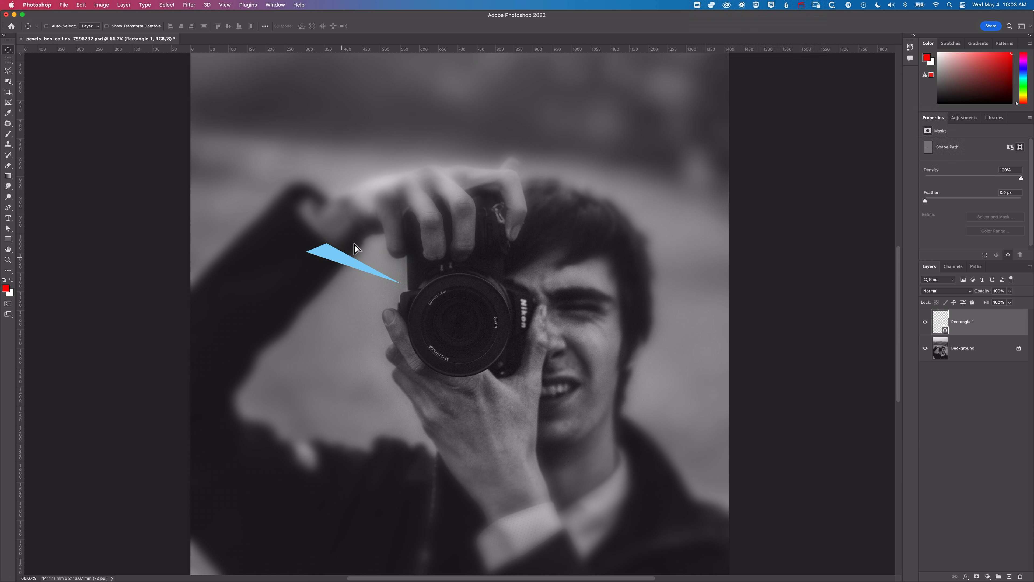
Duplicate the shard, scale the copy to about 53%, rotate it about 59°, and place it just above the lens
drag(342, 256, 389, 219)
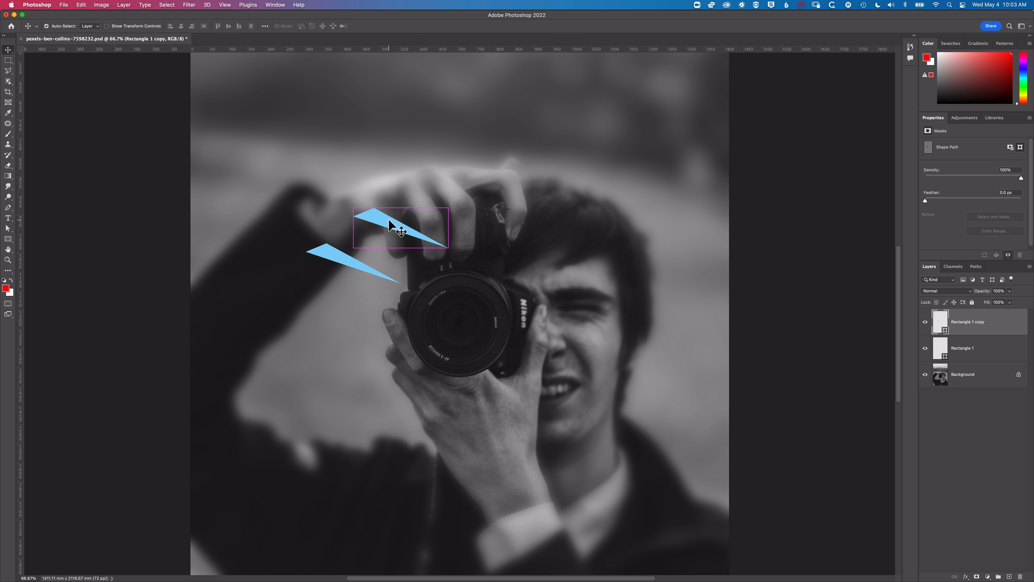
key(super+t)
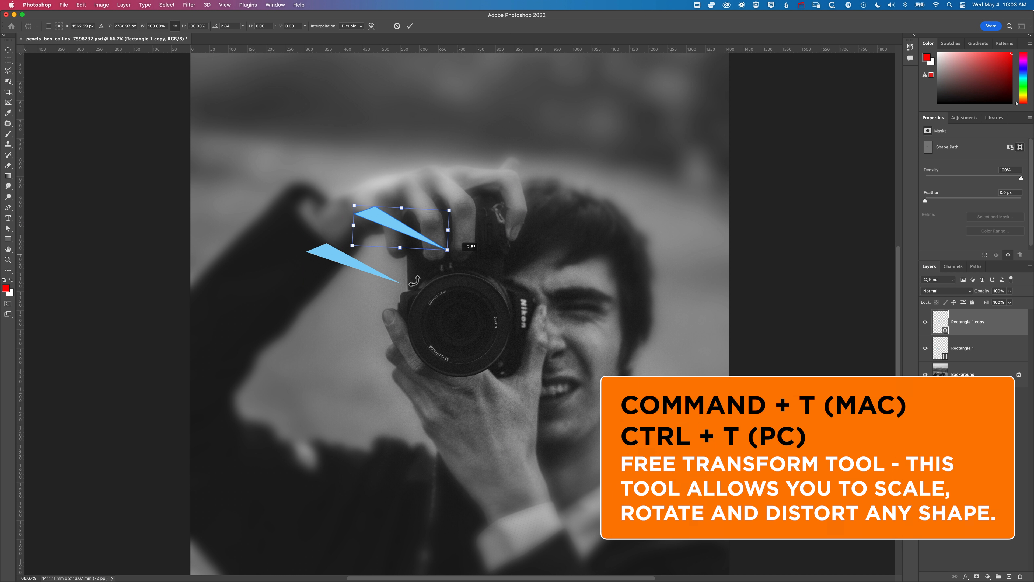
drag(476, 257, 417, 280)
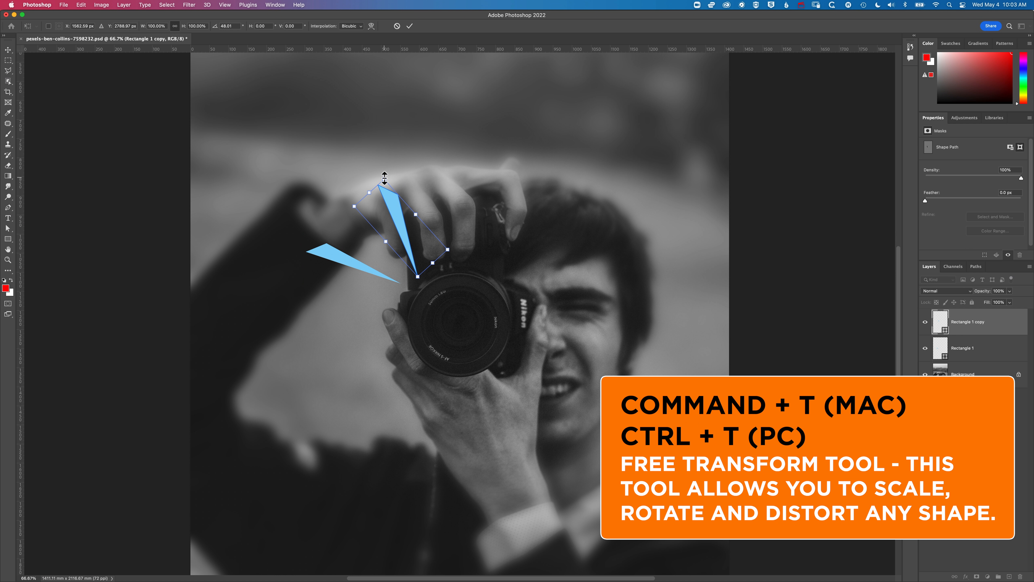
drag(384, 178, 446, 201)
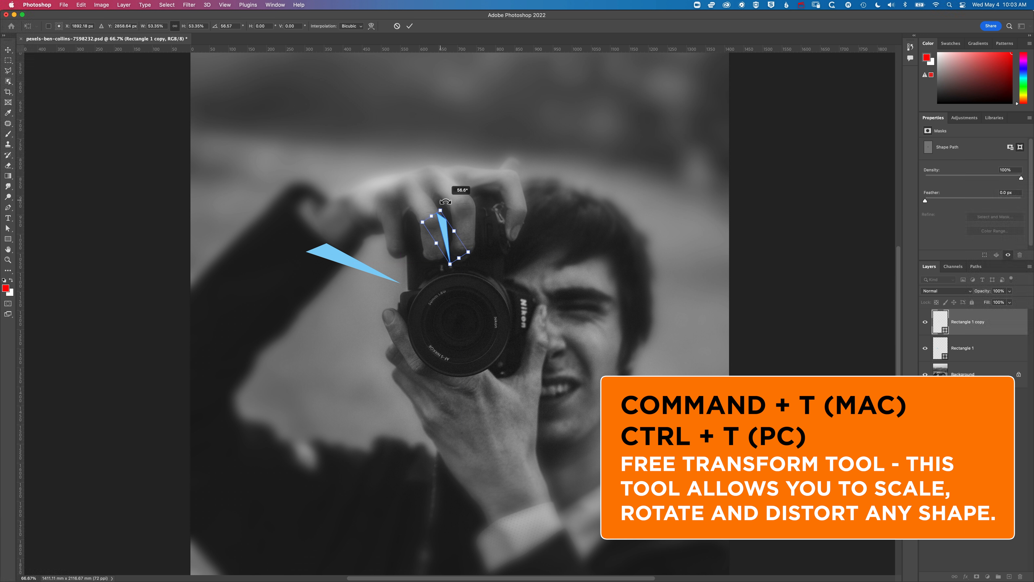
key(Return)
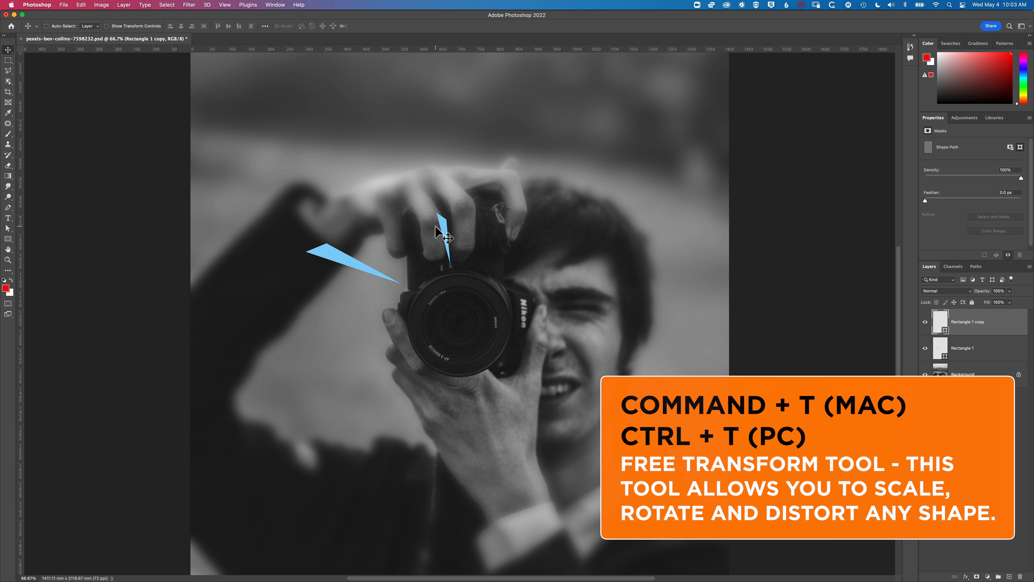
Duplicate the small shard onto the man's hair and transform the copy into a shorter shard aimed at the lens
drag(450, 233, 566, 221)
key(super+t)
key(Return)
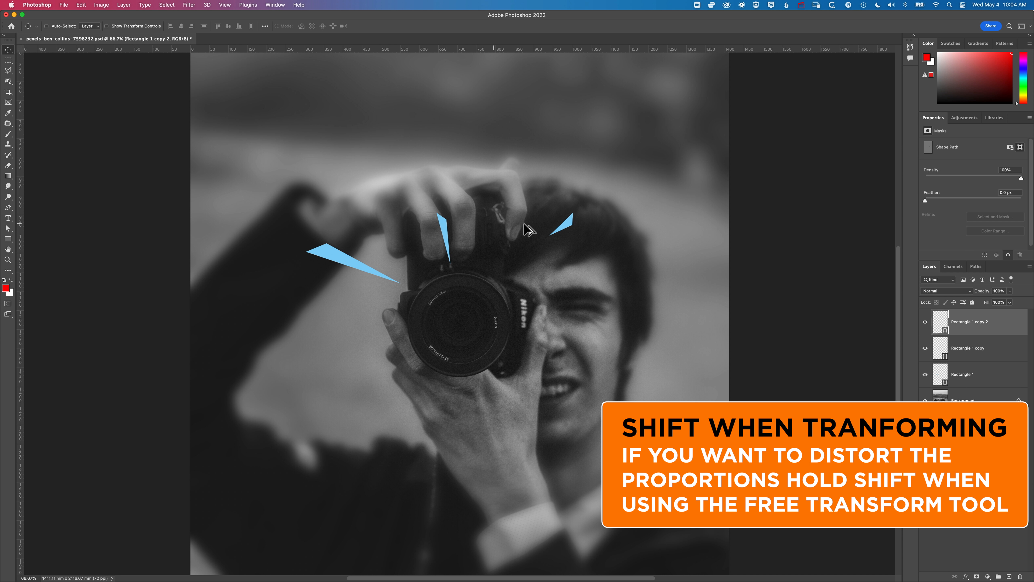
Duplicate the shard on the hair to beside the eye, enlarging and rotating the copy to point toward the lens
drag(570, 230, 581, 320)
key(super+t)
key(Return)
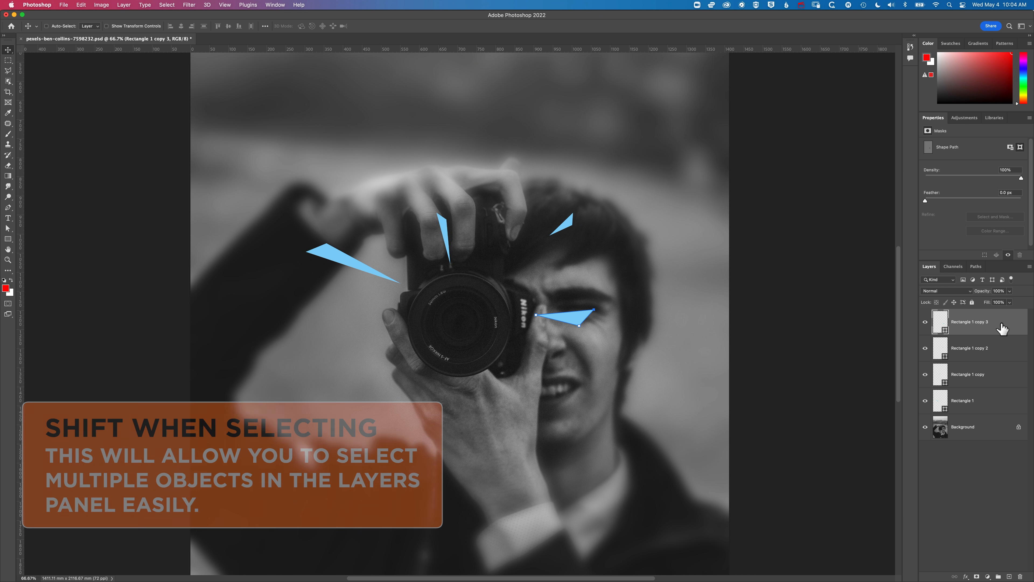
Duplicate all four light blue shards, rotate the copies together about -169°, and position them around the lower half of the lens
shift+click(998, 405)
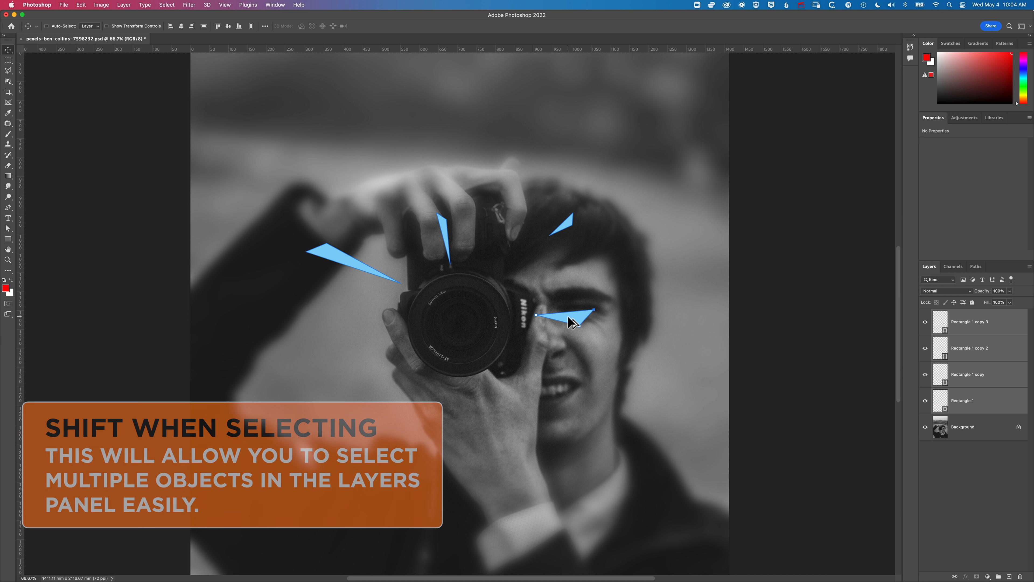
drag(573, 324, 542, 460)
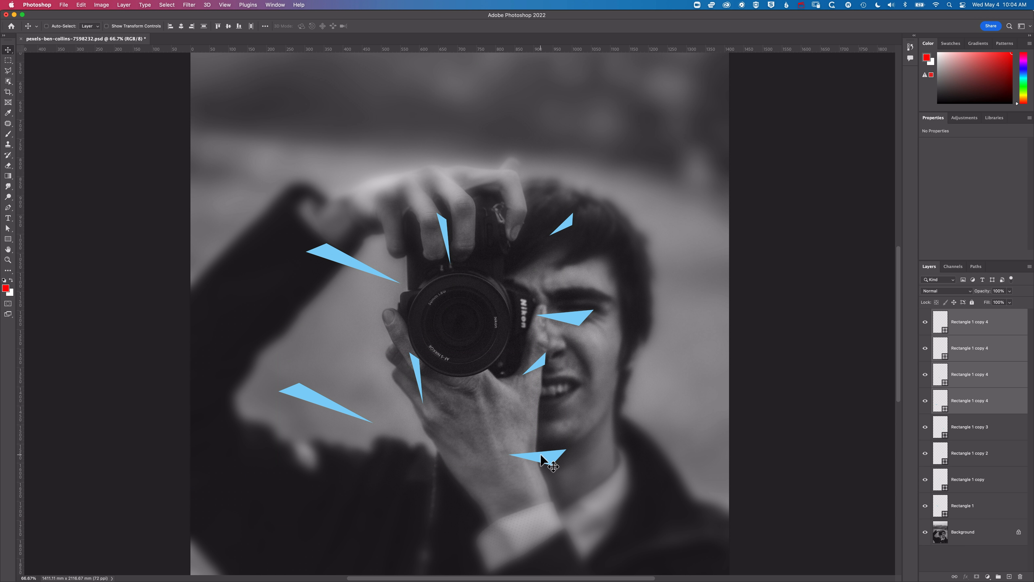
key(super+t)
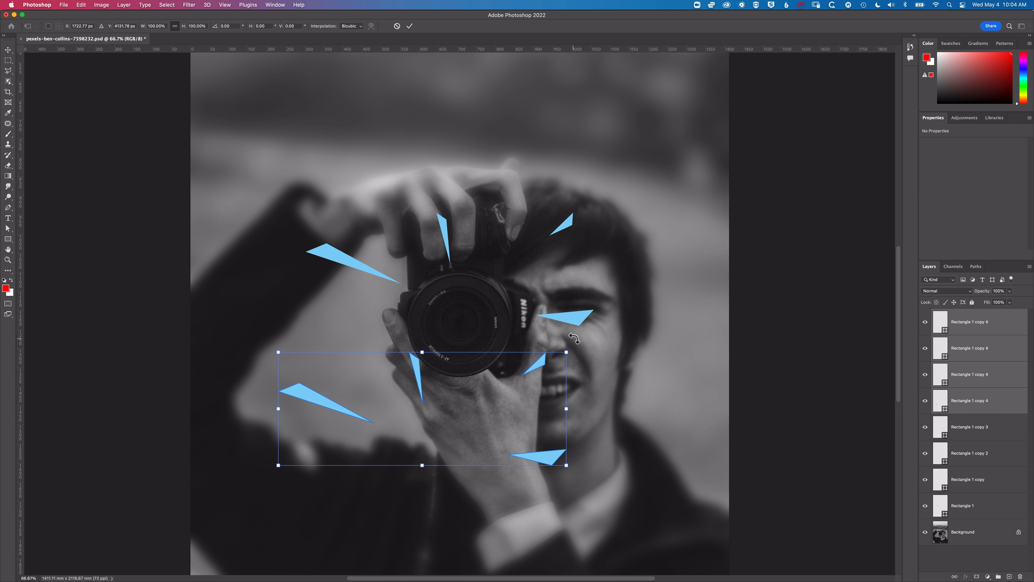
drag(572, 346, 252, 446)
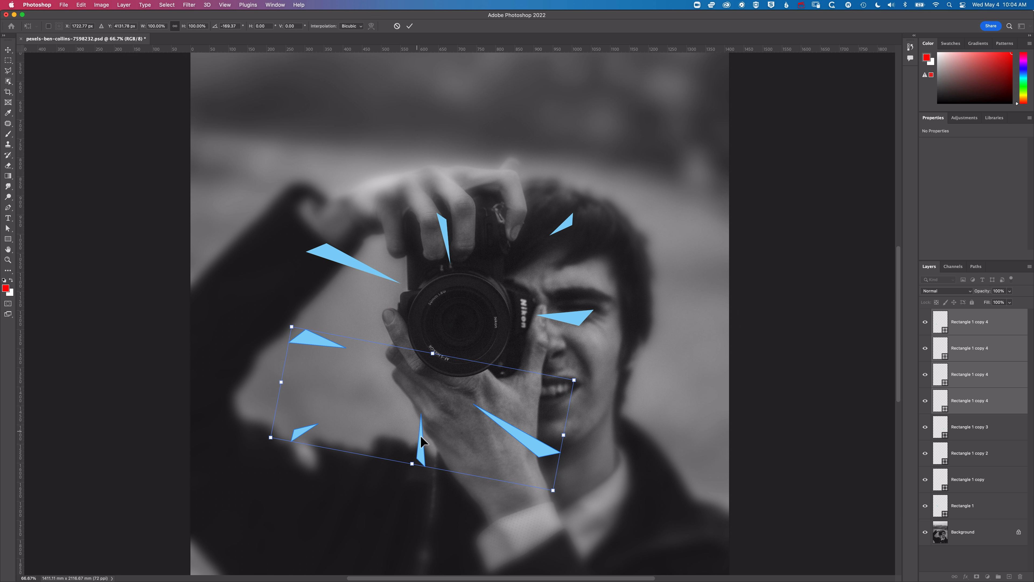
drag(423, 441, 442, 415)
key(Return)
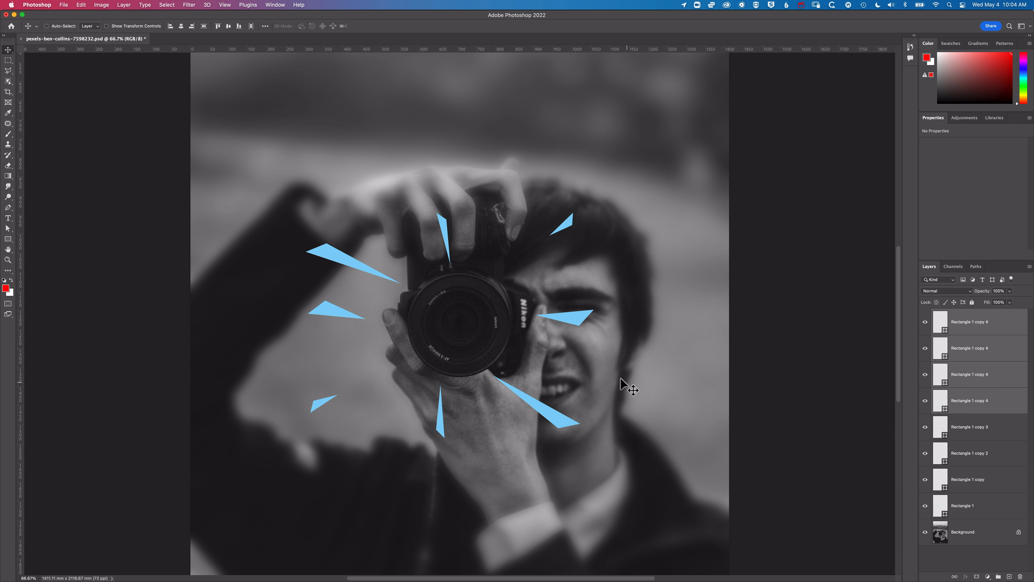
Scale the shard directly beside the lens on the sleeve side to about 130%, rotate it about -9°, and aim it at the lens
super+click(626, 368)
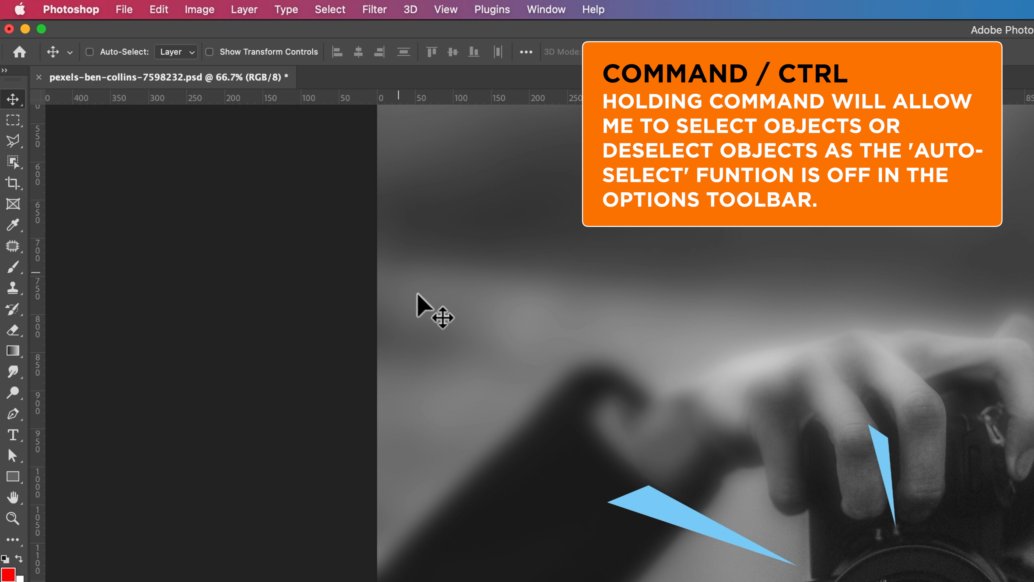
key(super)
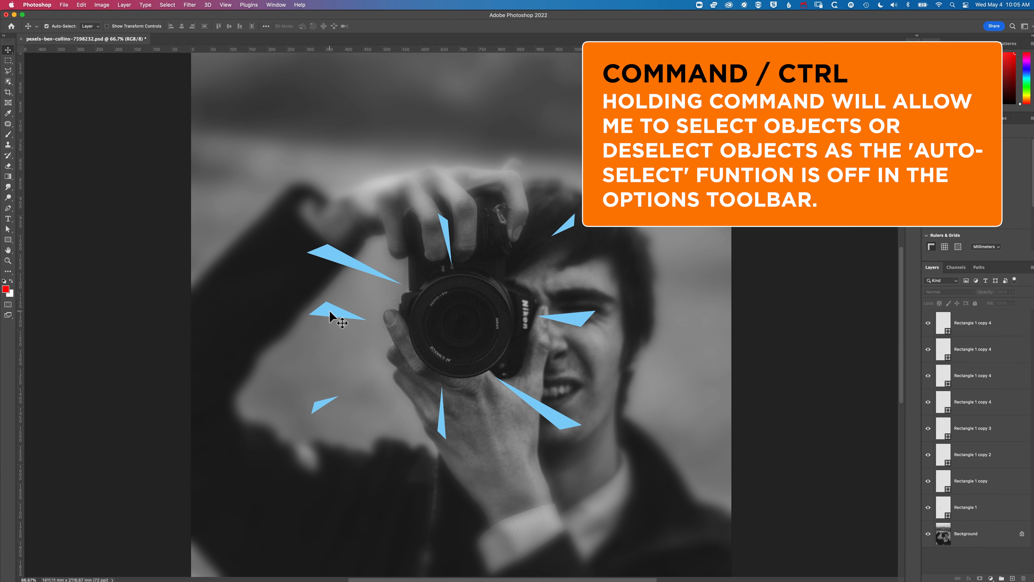
super+click(464, 440)
key(super+t)
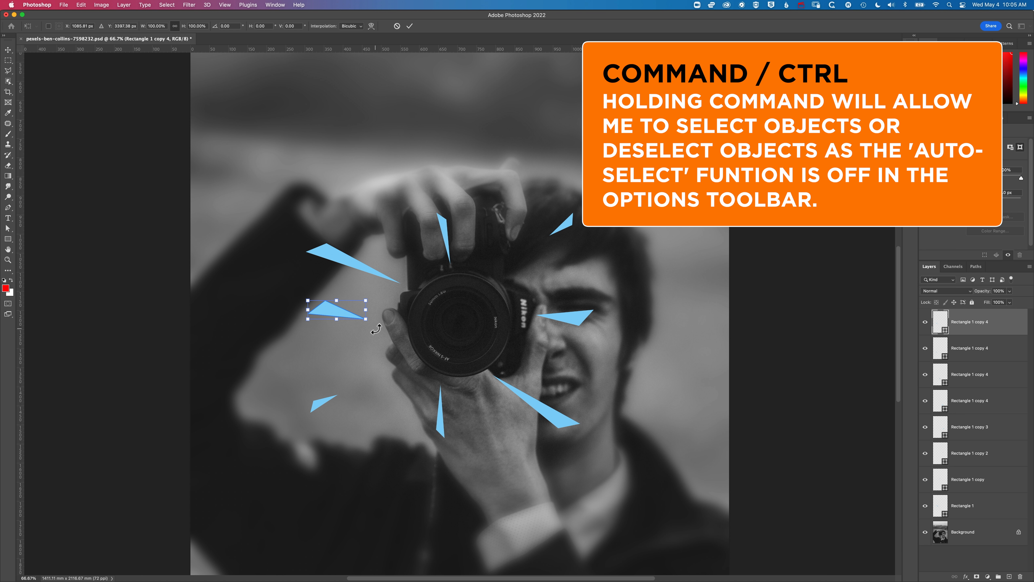
drag(372, 329, 387, 314)
drag(325, 319, 302, 327)
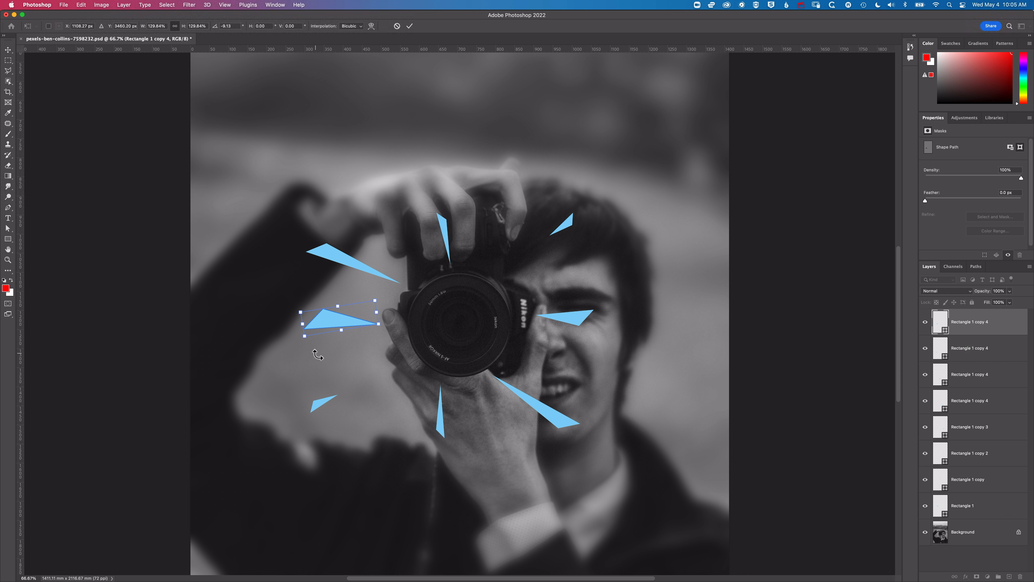
key(Return)
Move the small shard near the lower sleeve closer to the lens, stretch it, and rotate it about -12.5° toward the lens
click(322, 406)
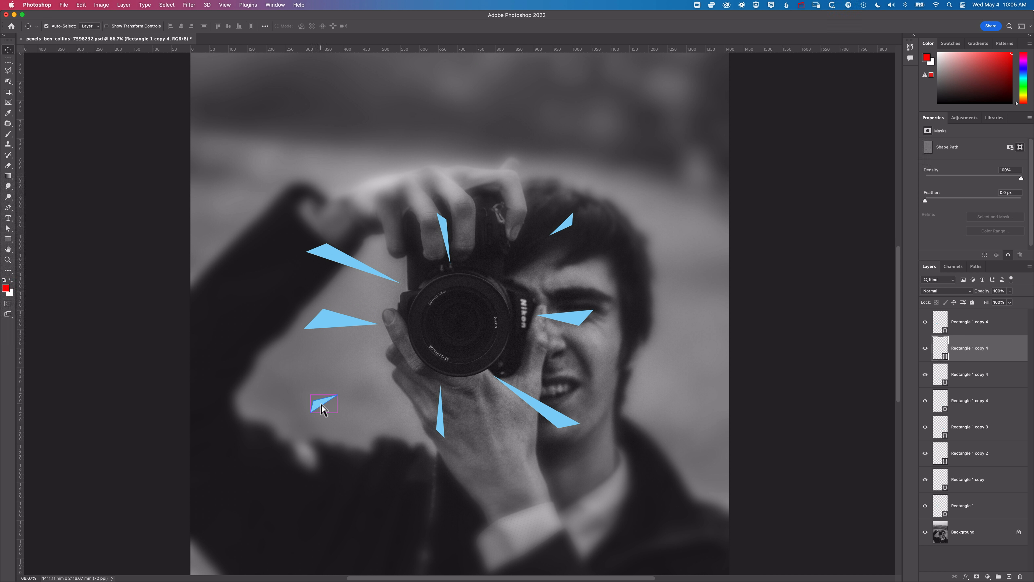
drag(321, 405, 366, 380)
key(ctrl+t)
key(Return)
key(ctrl+t)
click(517, 210)
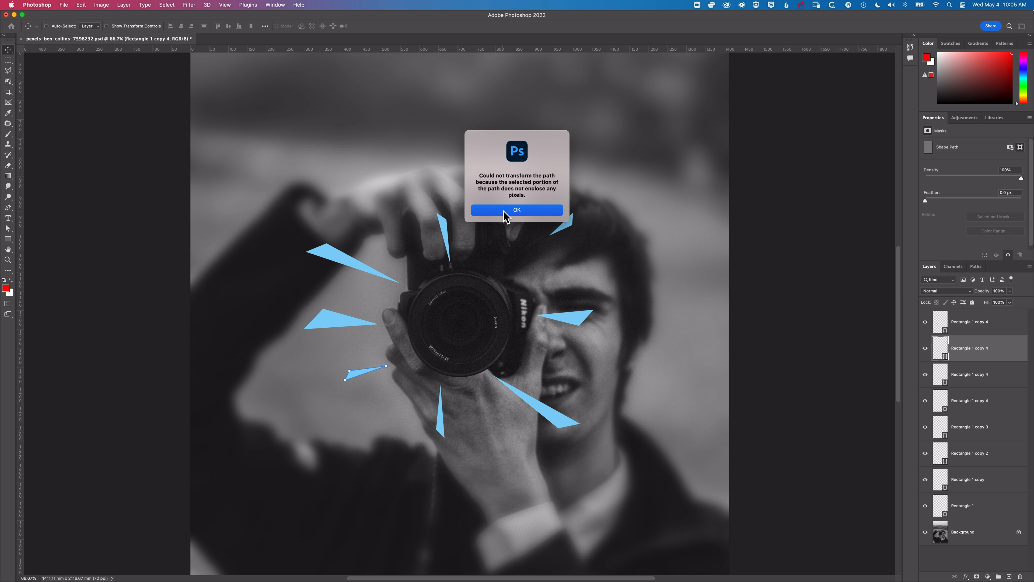
drag(406, 369, 401, 354)
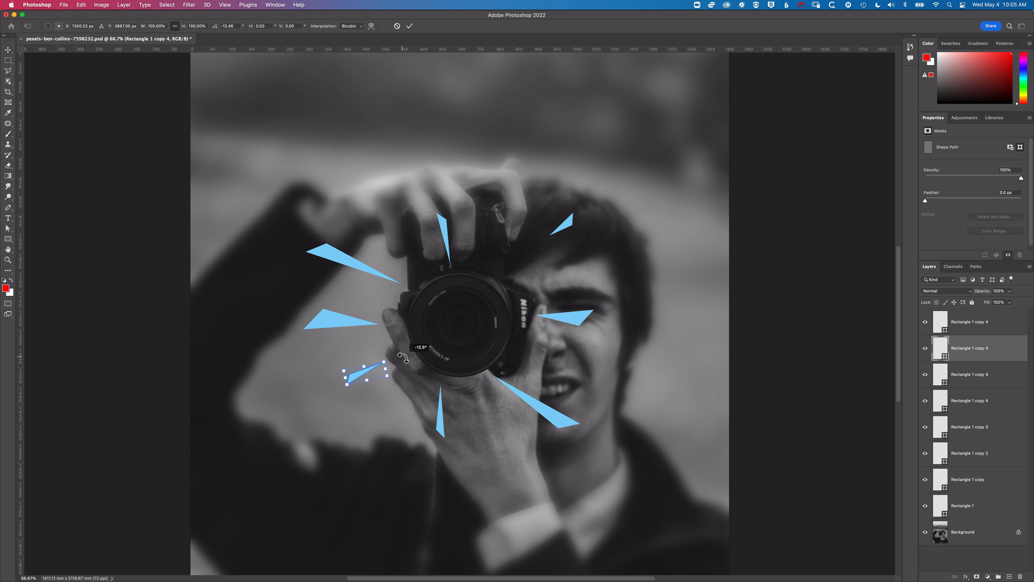
key(Return)
Shrink the long shard beside the mouth to about 62% width and 63% height, and rotate it about 9° toward the lens
click(553, 417)
key(super+t)
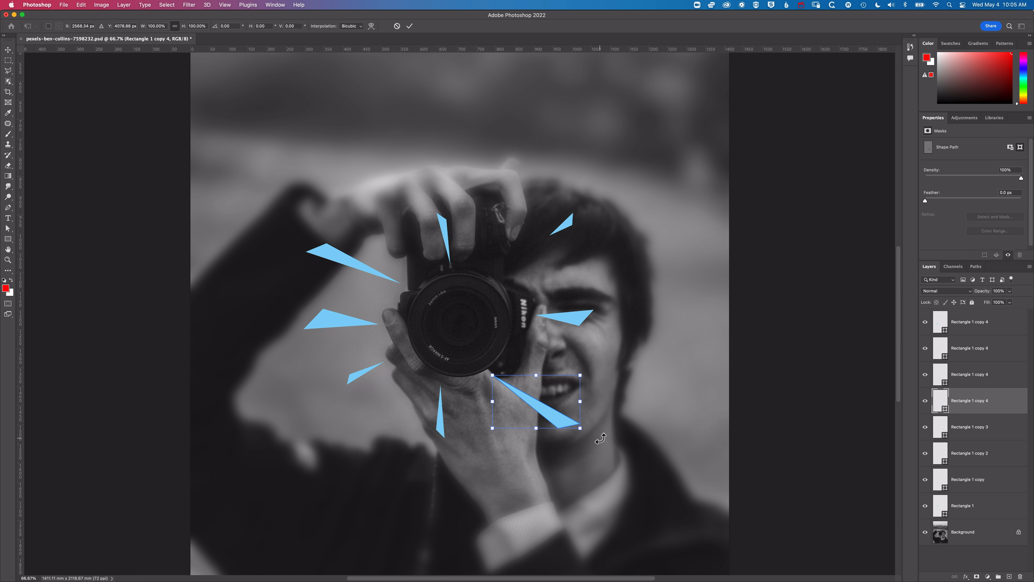
drag(591, 436, 550, 419)
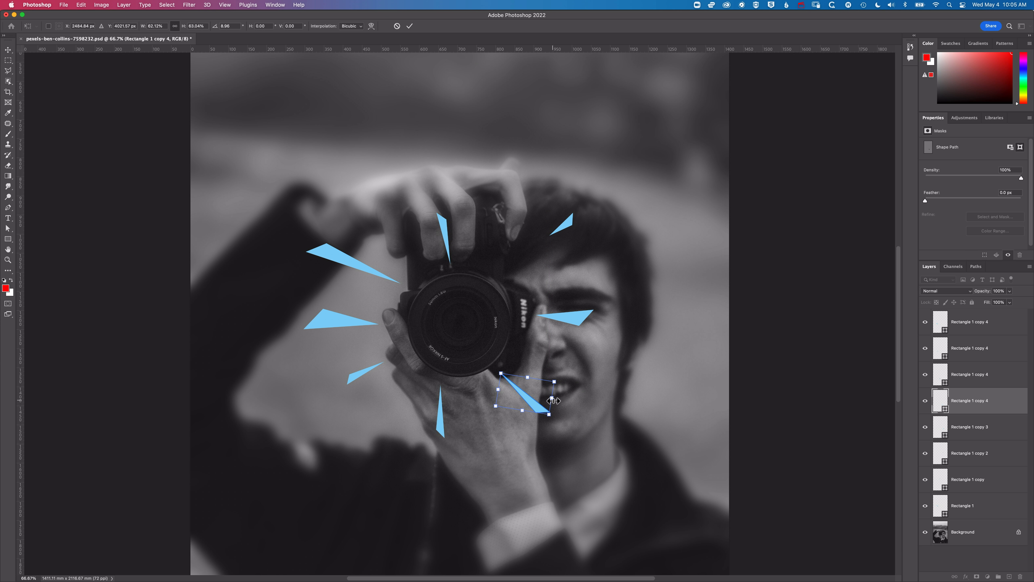
key(Return)
Shrink the light blue shard beside the eye into a short shard, keeping its tip near the camera's edge
click(572, 318)
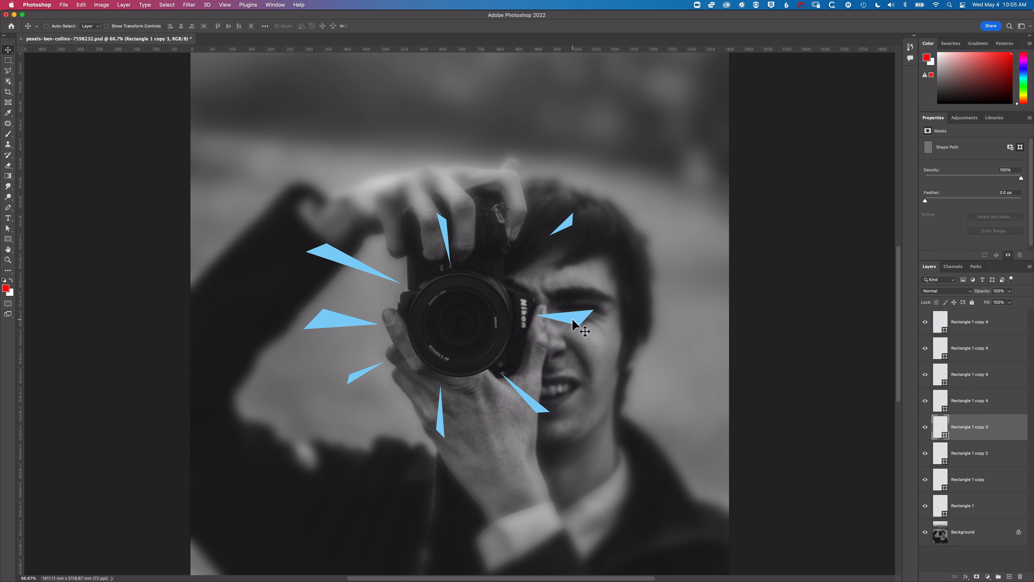
key(ctrl+t)
scroll(579, 319, right, 1)
drag(589, 325, 559, 319)
key(Return)
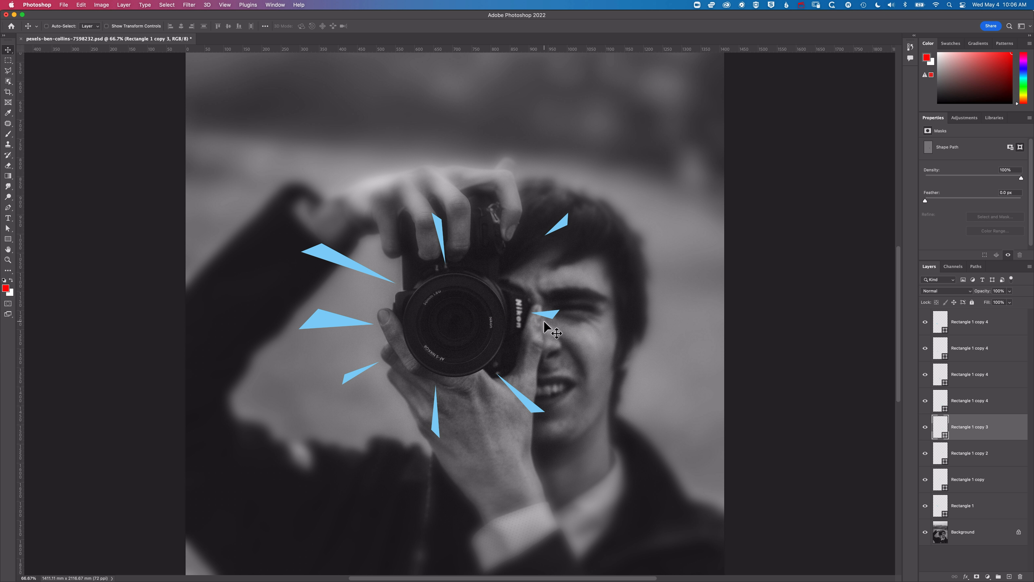
Move the light blue shard on the man's hair down toward the lens with Free Transform
click(563, 225)
key(super+t)
drag(569, 225, 532, 257)
key(Return)
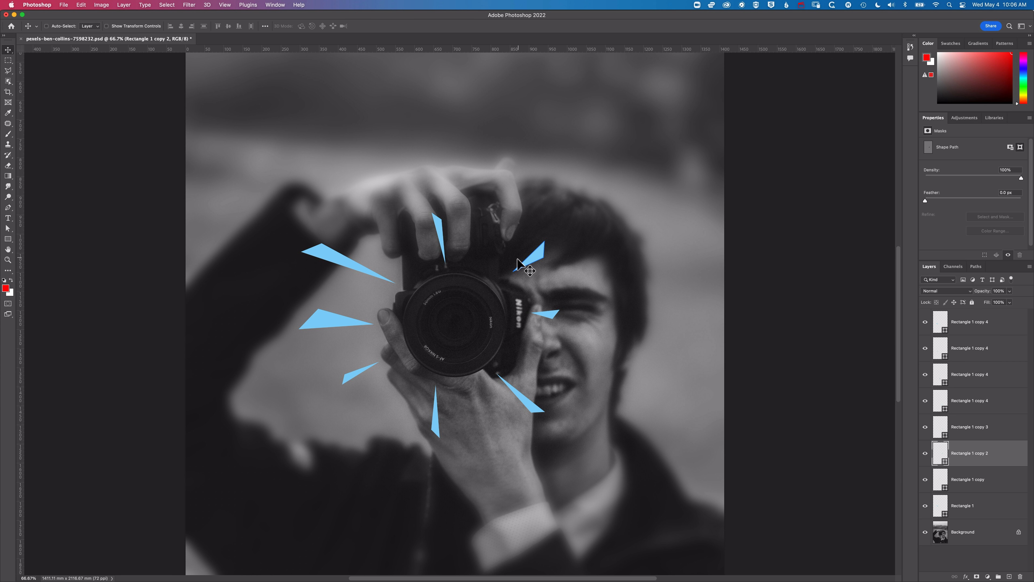
Duplicate all eight light blue shards and rotate the copies together about -126° around the camera lens
click(976, 507)
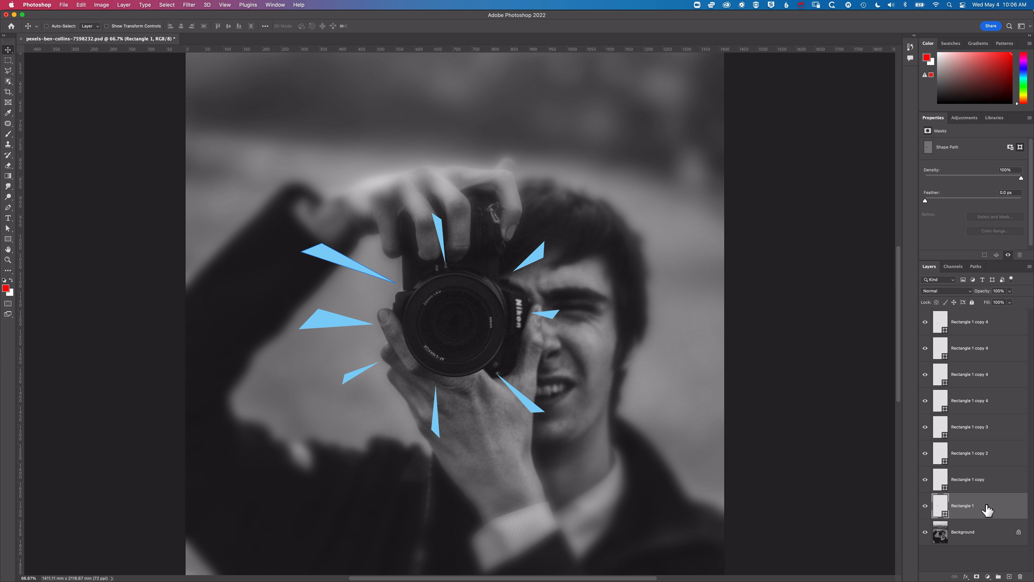
shift+click(985, 331)
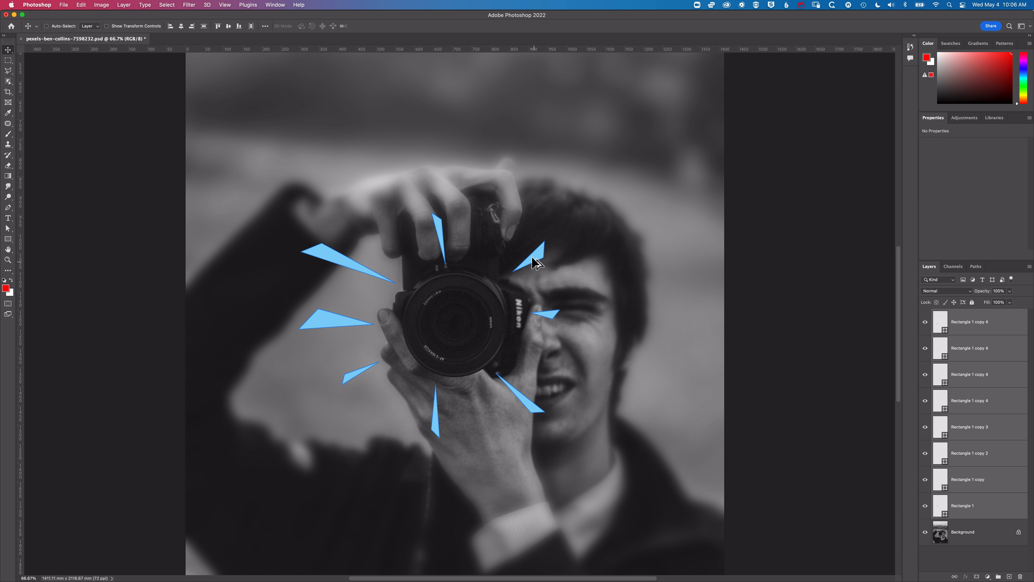
drag(532, 256, 468, 236)
key(super+t)
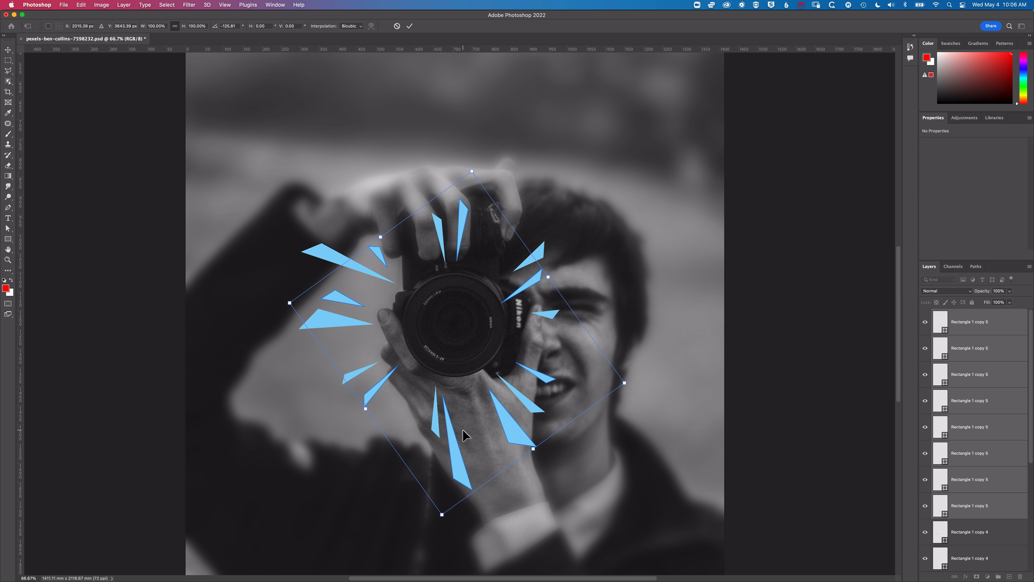
key(Return)
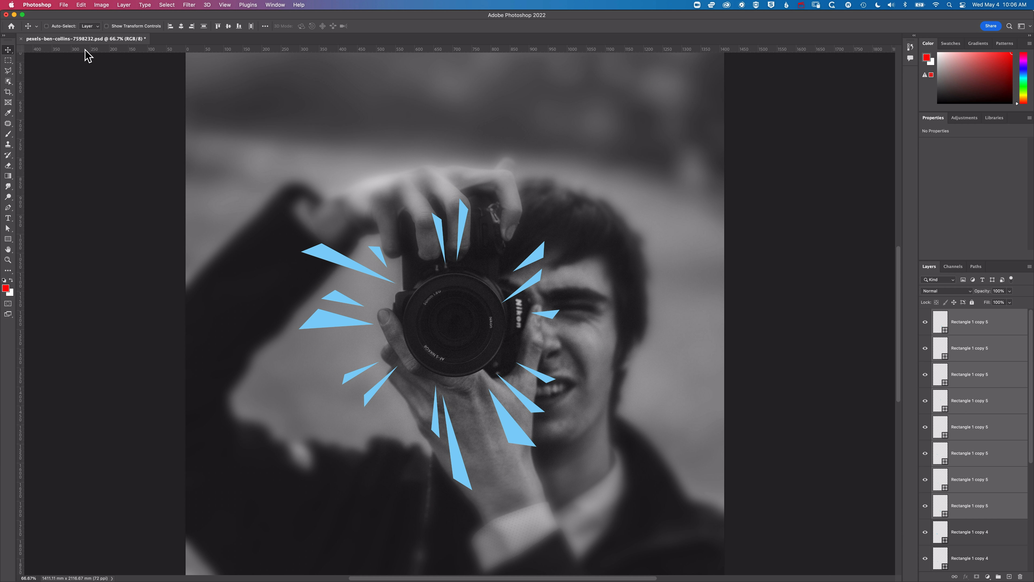
Fill the eight duplicated shards with a dark blue from the Pure swatches
click(9, 240)
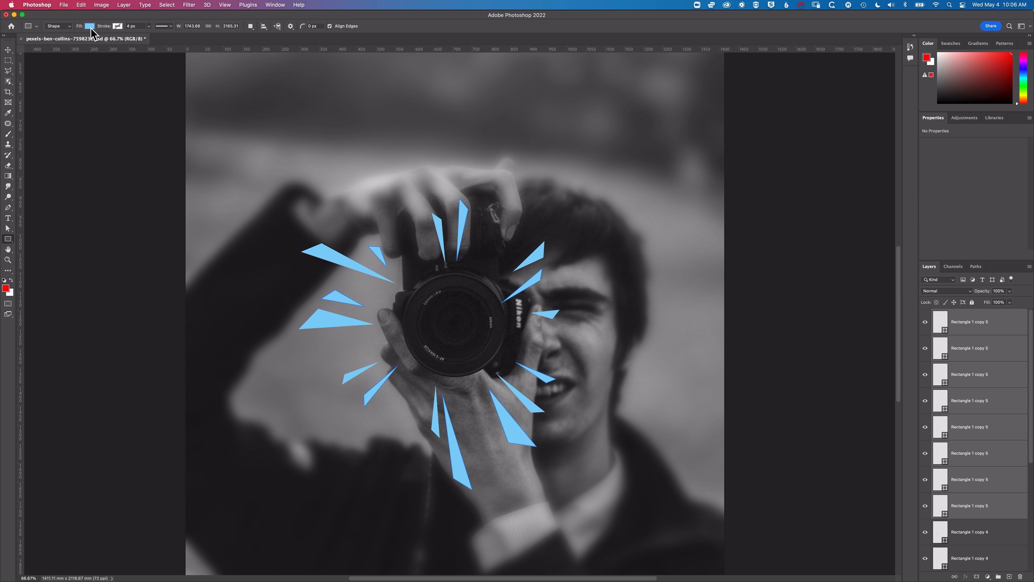
click(90, 26)
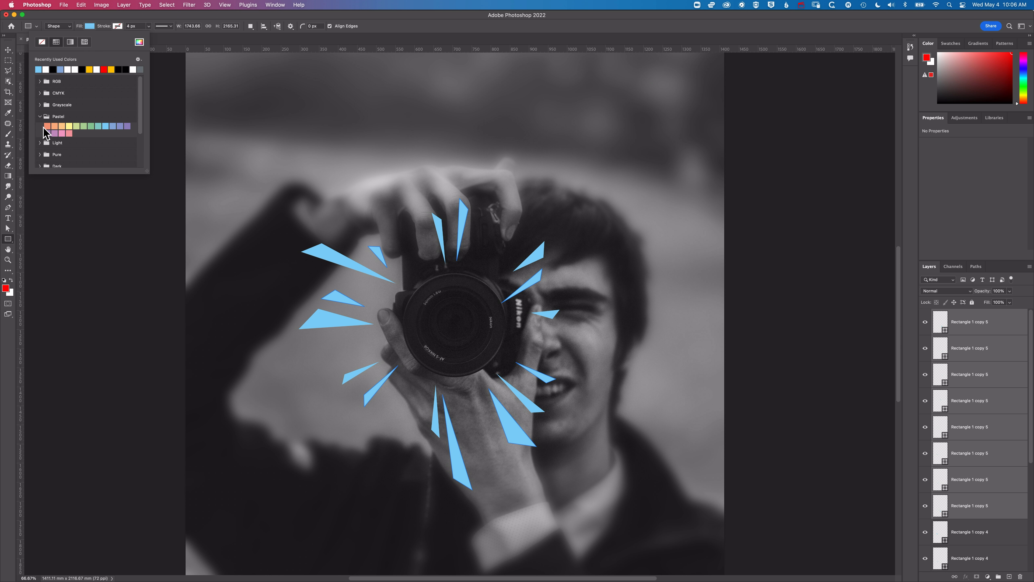
click(40, 155)
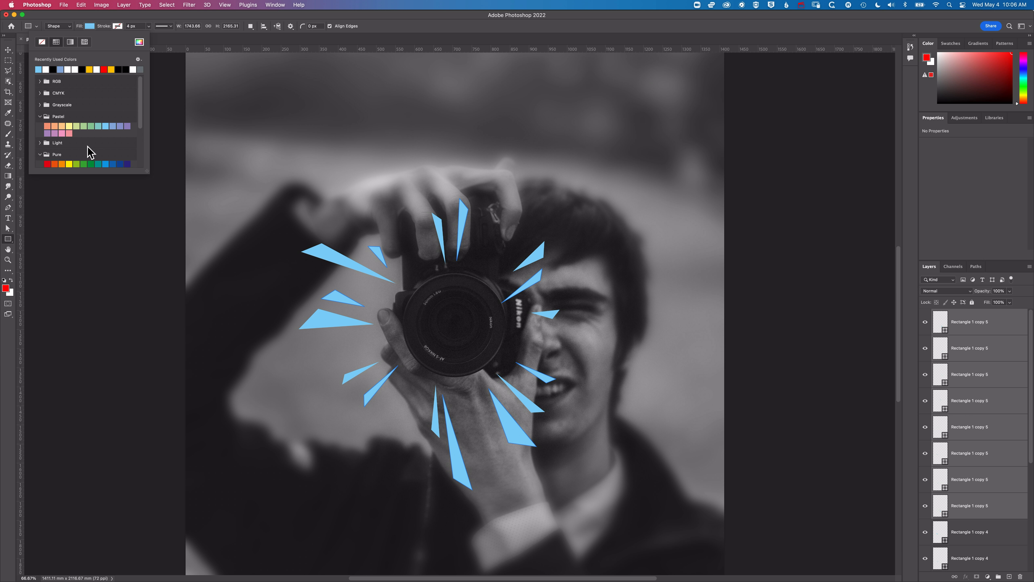
scroll(89, 153, down, 2)
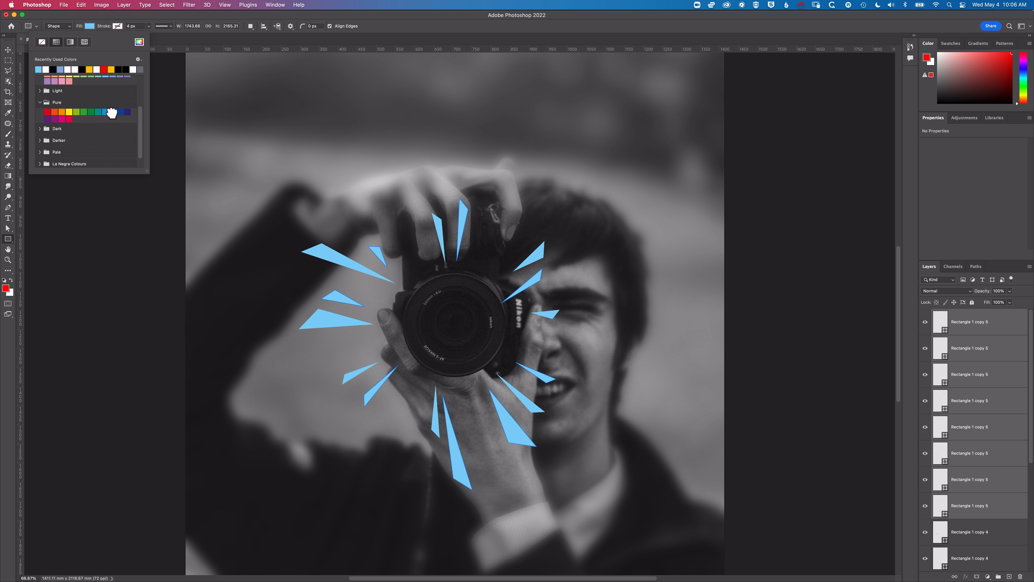
click(112, 112)
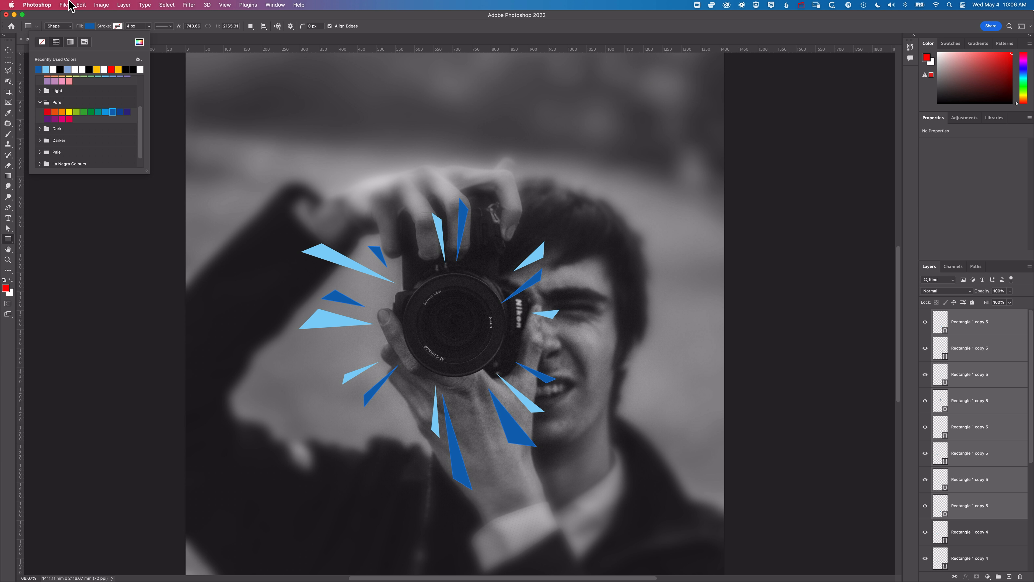
click(80, 18)
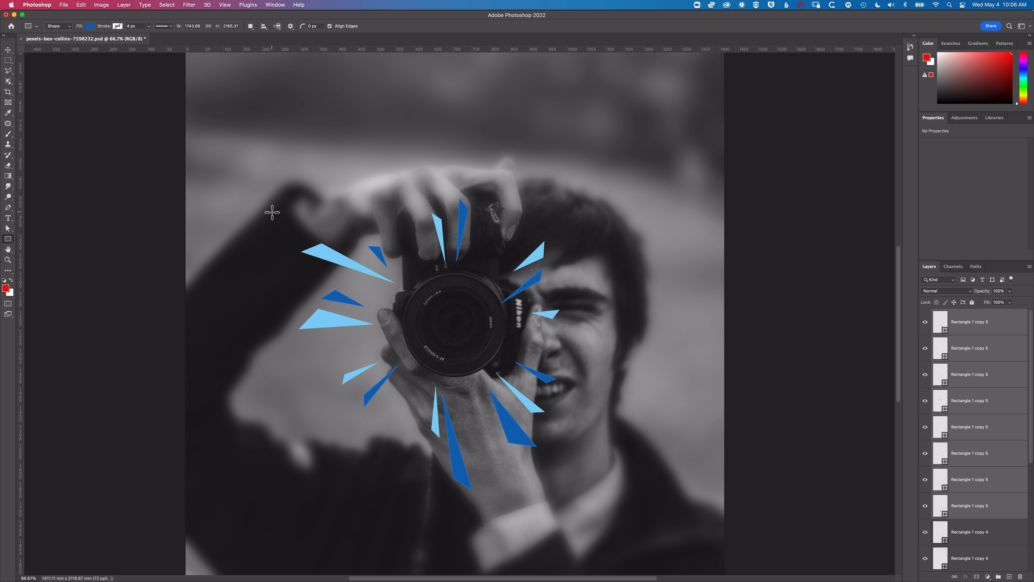
Deselect the shards and move the small dark blue shard beside the fingers inward onto the camera's upper corner
click(8, 49)
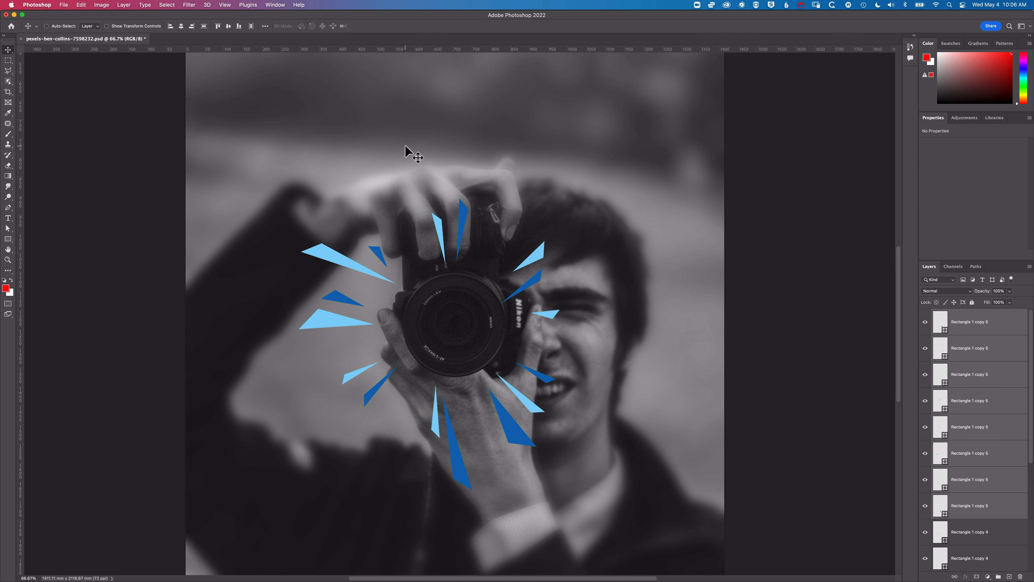
click(392, 157)
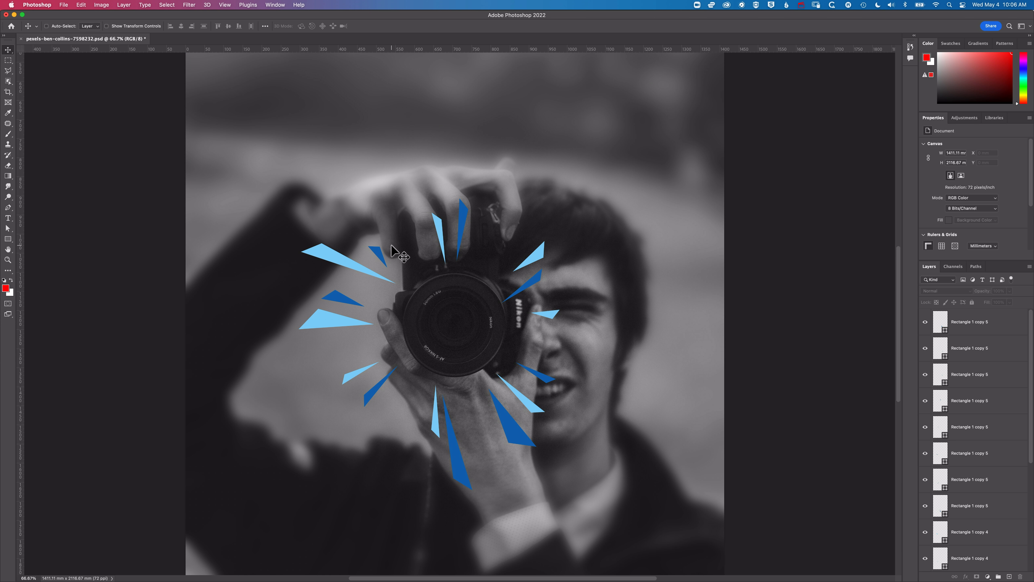
drag(381, 257, 399, 252)
Move the dark blue shard above the lens toward the index finger, lengthening and rotating it to point at the lens
super+click(462, 219)
key(super+t)
drag(463, 218, 495, 182)
key(Return)
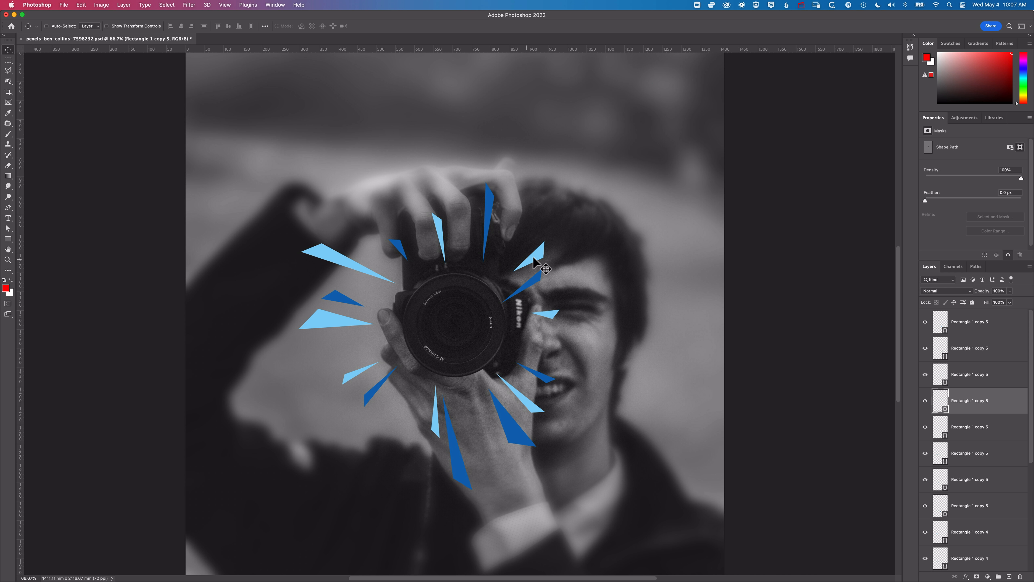
Rotate the light blue shard at the man's hairline slightly with Free Transform
super+click(540, 253)
key(super+t)
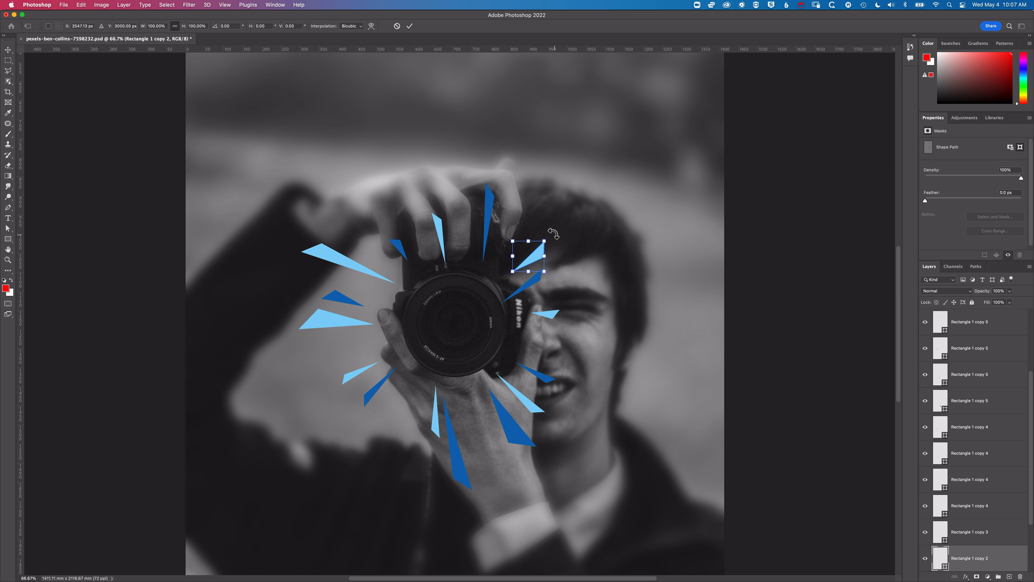
drag(553, 233, 551, 231)
key(Return)
Move the dark blue shard beside the lens onto the man's brow, enlarging and rotating it to point toward the lens
super+click(532, 284)
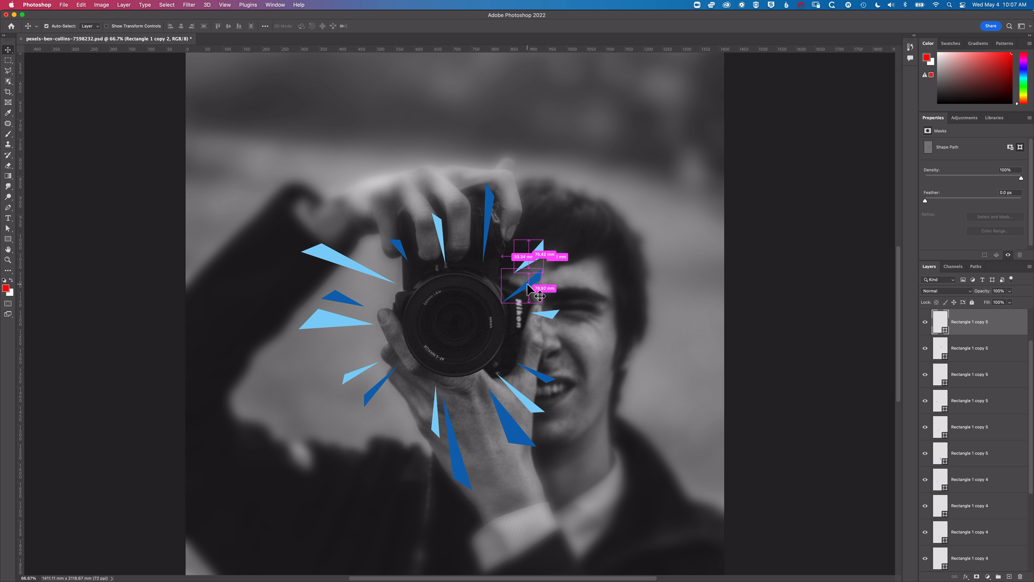
drag(540, 278, 602, 259)
key(super+t)
key(Return)
Move the small light blue shard beside the eye slightly down and scale it to about 206% width and 167% height
super+click(549, 314)
key(super+t)
drag(549, 314, 553, 324)
drag(564, 329, 596, 335)
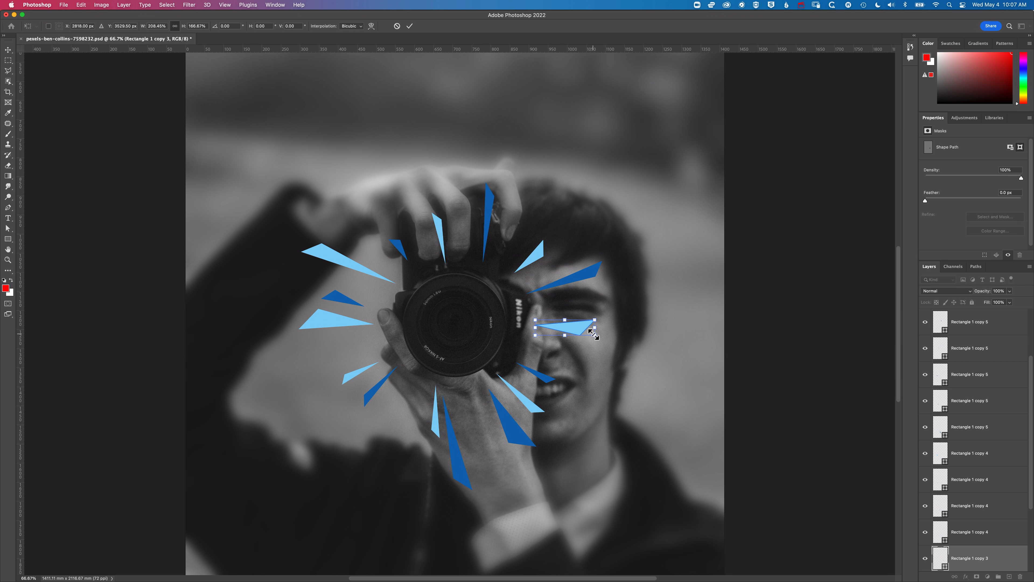
key(Return)
Shrink the small dark blue shard above the mouth and move it up beside the camera's edge
super+click(545, 378)
key(super+t)
drag(545, 377, 544, 361)
key(Return)
Enlarge the wide dark blue shard on the hand below the lens and shift it down toward the wrist
super+click(513, 428)
key(super+t)
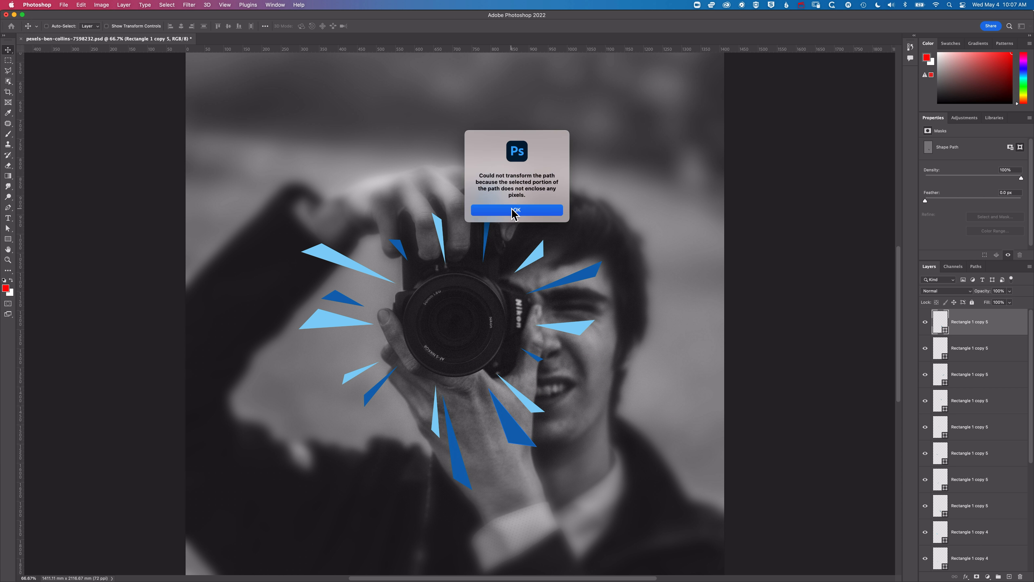
click(514, 211)
key(super+t)
drag(536, 447, 543, 471)
drag(513, 446, 499, 445)
key(Return)
Move the long dark blue shard from the forearm to the lens's left, shrink and rotate it toward the lens, and lower the dark blue shard below it
super+click(459, 455)
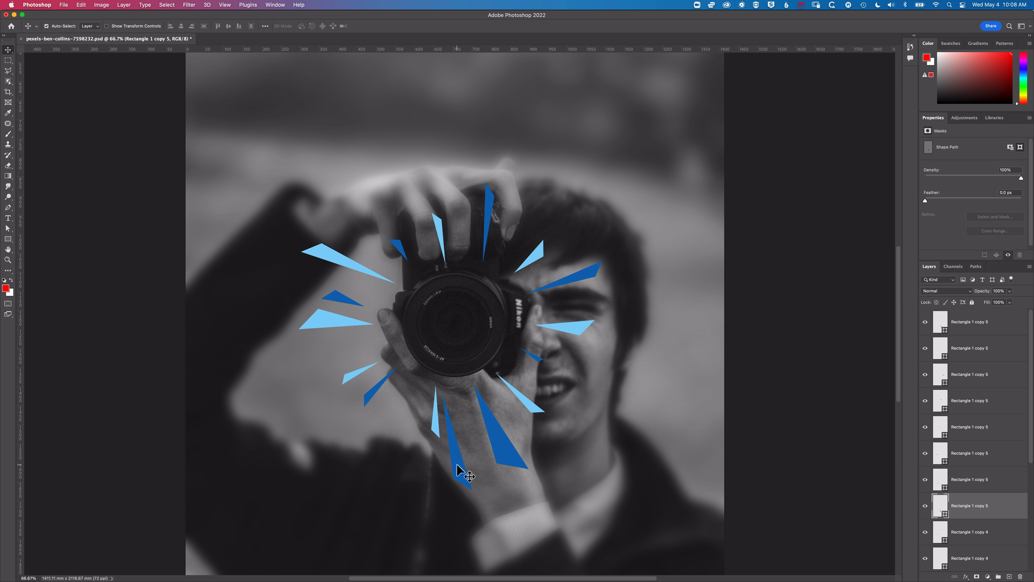
drag(460, 473, 307, 417)
key(super+t)
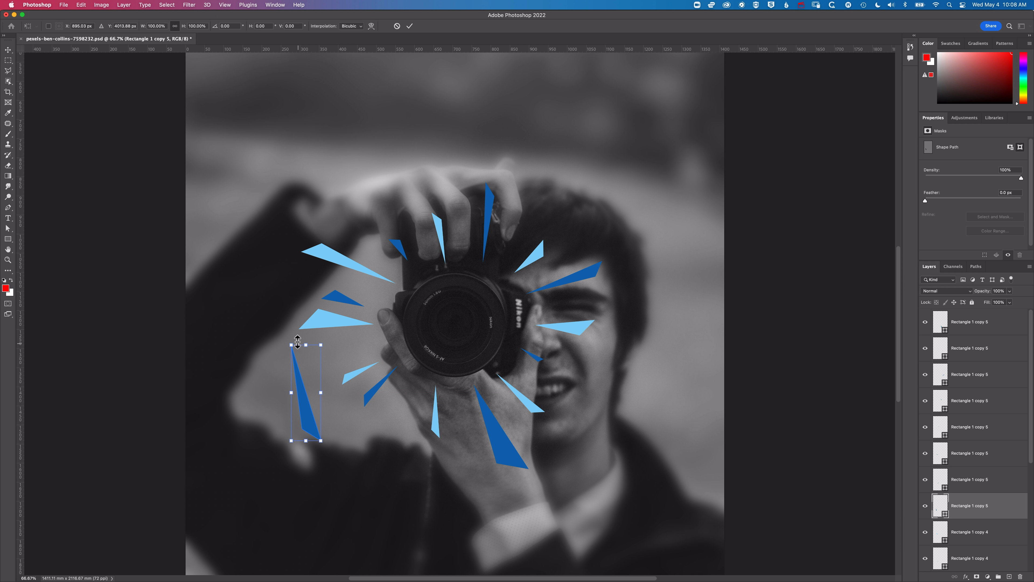
drag(287, 339, 393, 351)
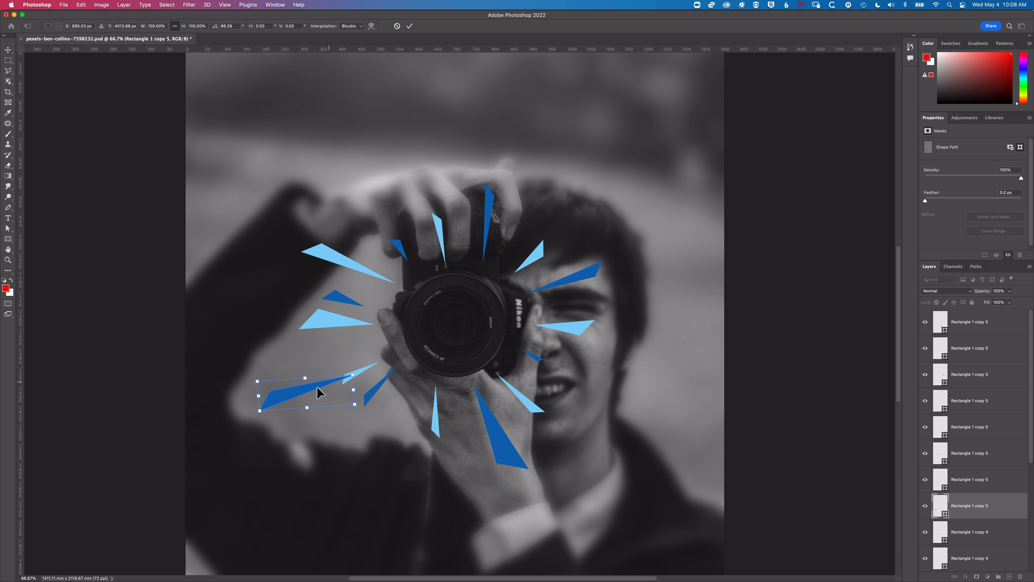
drag(293, 395, 330, 358)
drag(397, 331, 400, 340)
drag(293, 351, 349, 348)
key(Return)
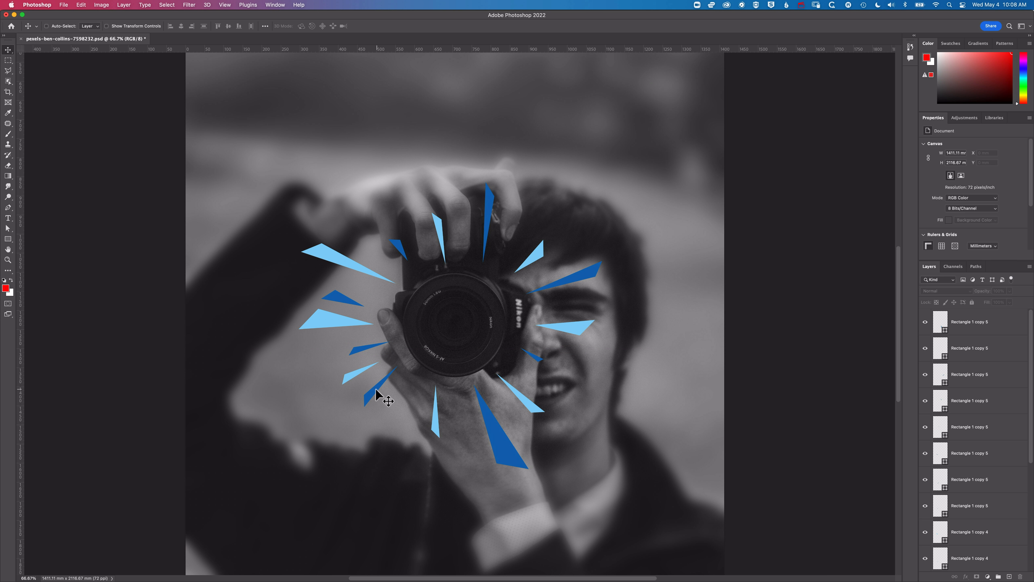
drag(376, 392, 383, 412)
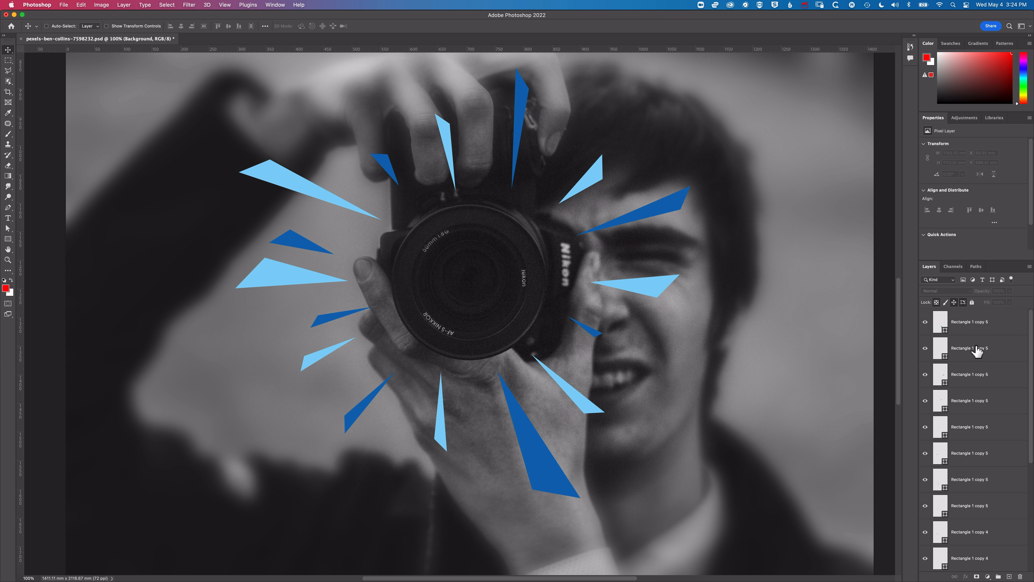
Group all the Rectangle 1 shard layers above the background into Group 1, keeping Pass Through mode and 100% opacity
click(981, 321)
scroll(985, 405, down, 10)
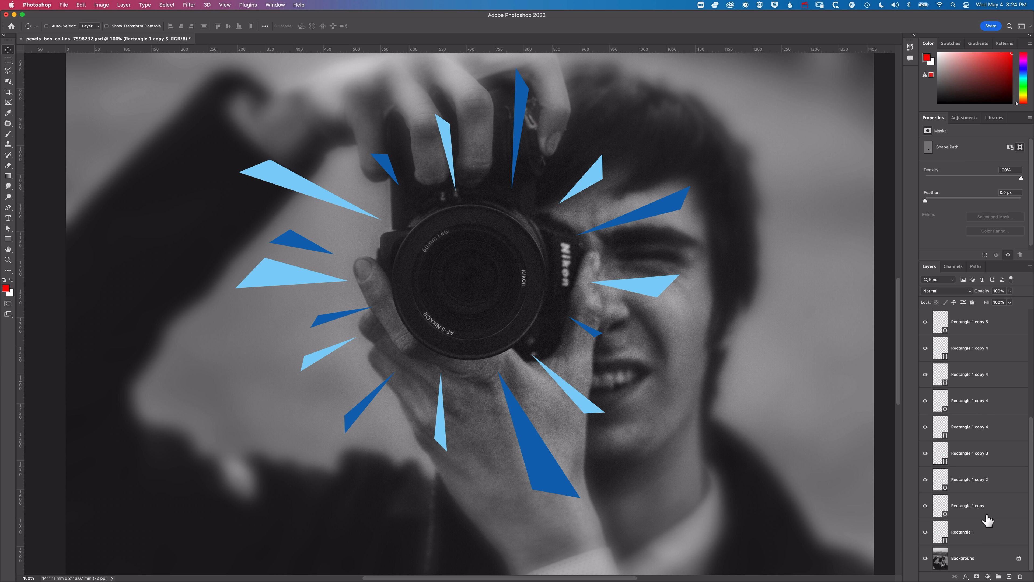
shift+click(985, 533)
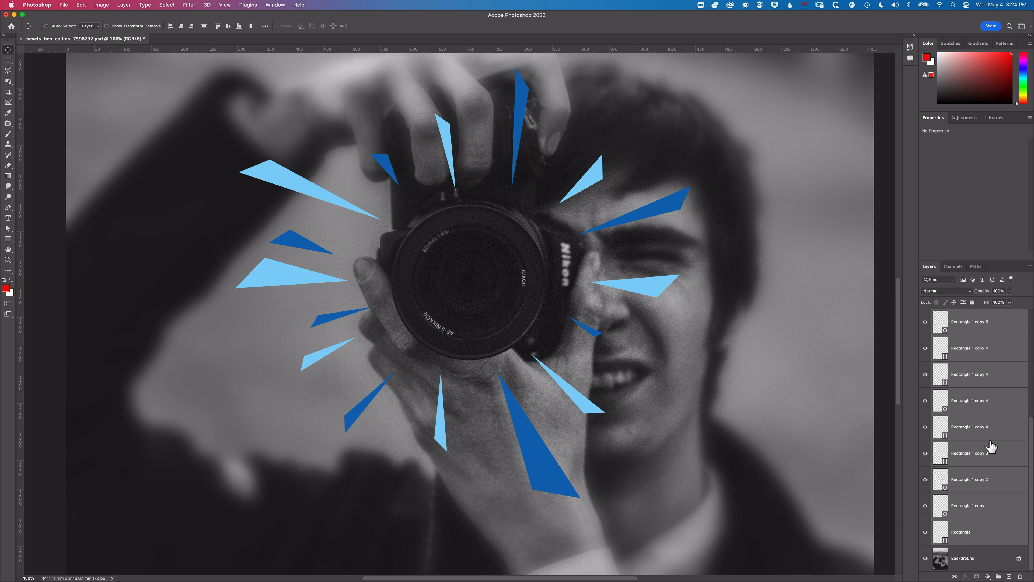
right_click(982, 379)
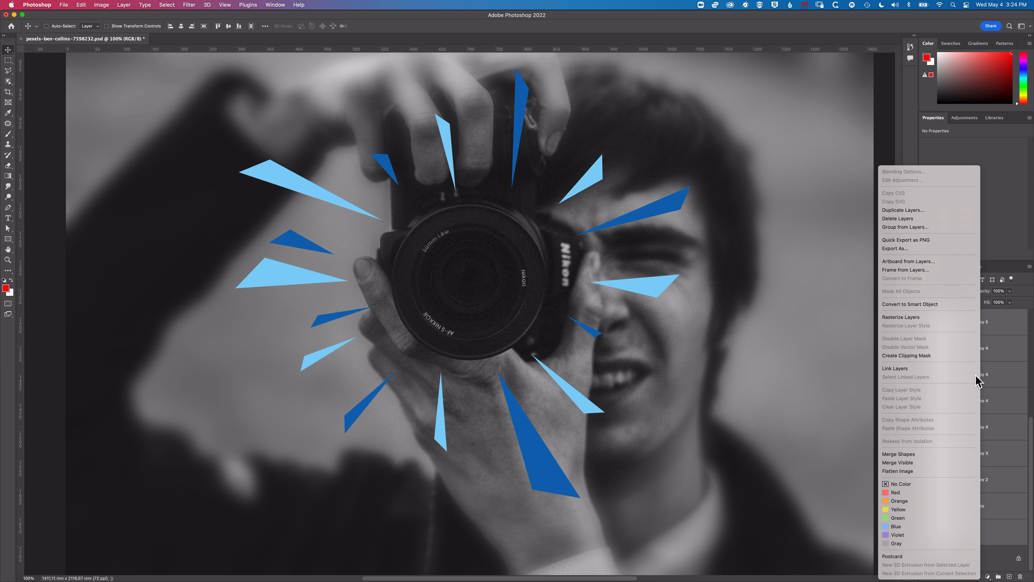
click(944, 232)
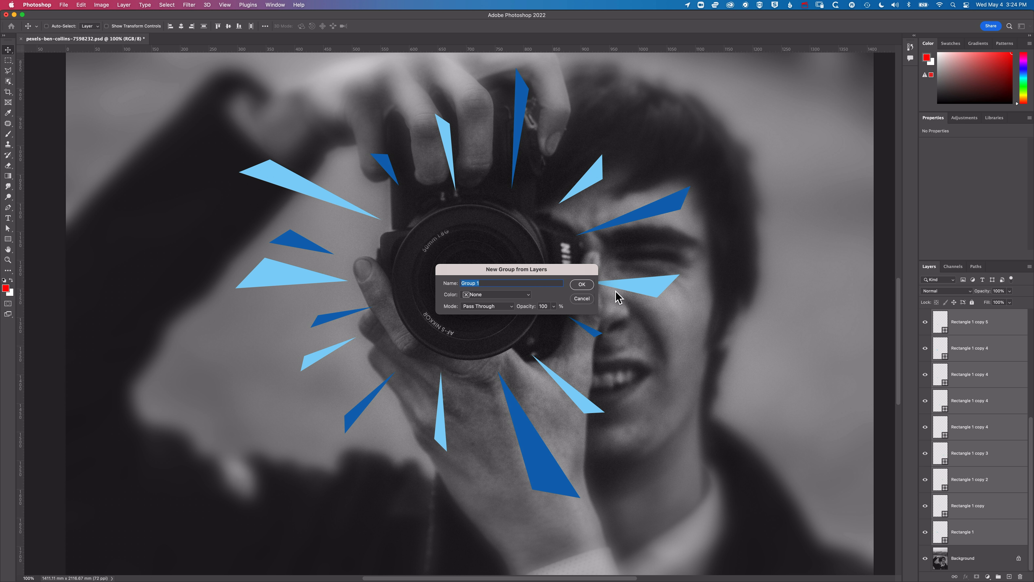
click(582, 284)
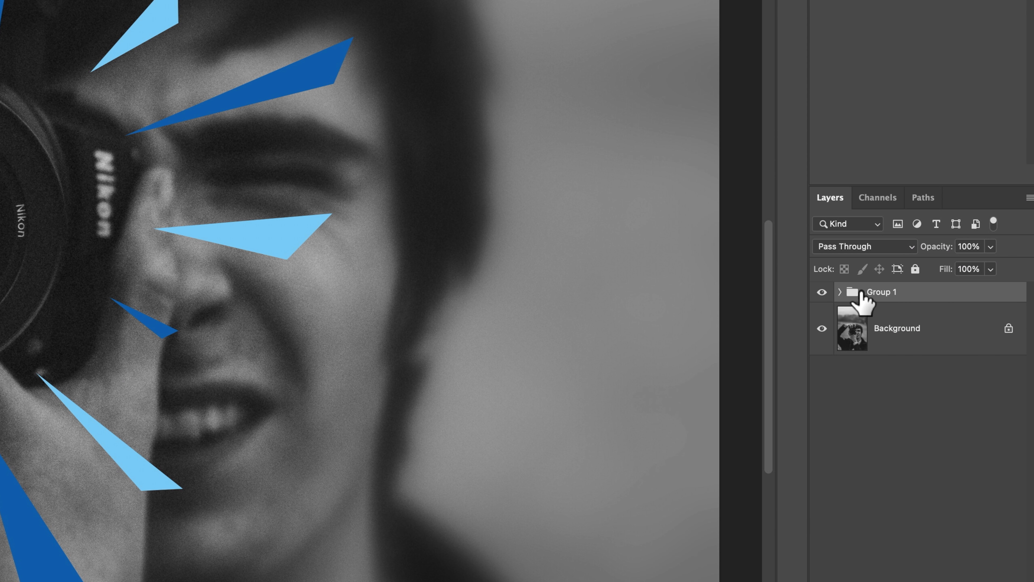
Duplicate Group 1 as Group 1 copy within the same document and lock the duplicate completely
right_click(912, 297)
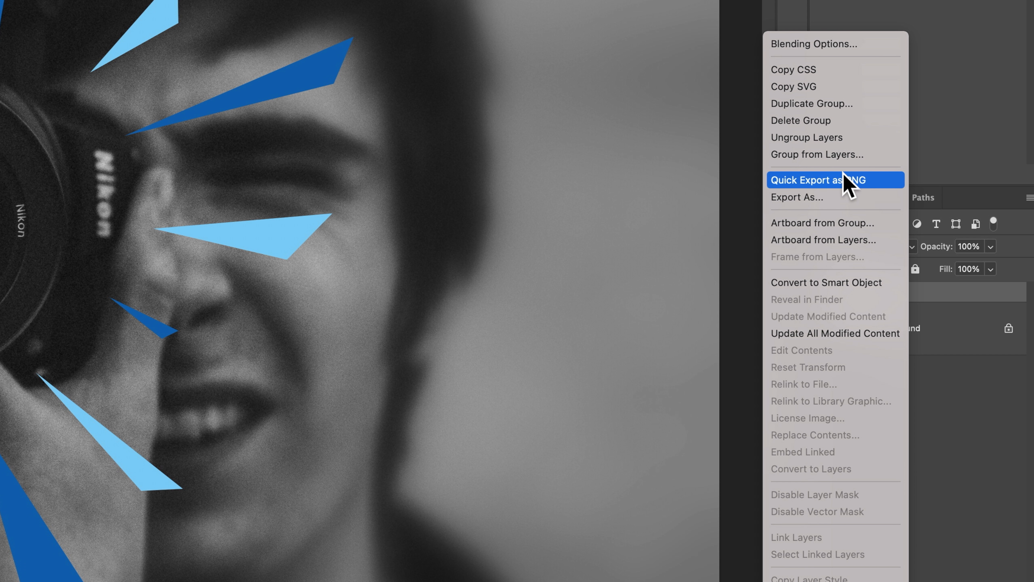
click(825, 105)
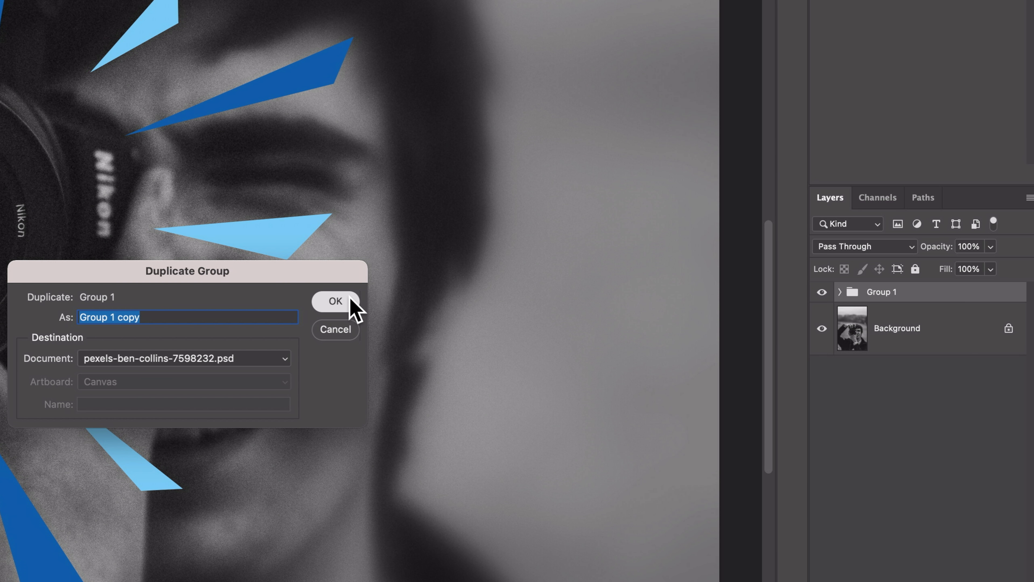
click(349, 302)
click(918, 312)
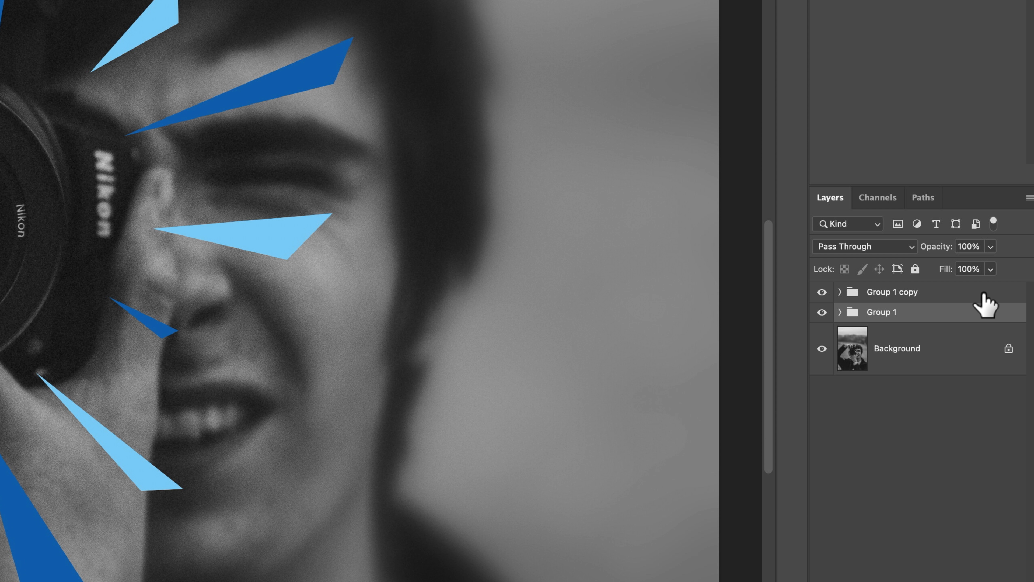
click(969, 293)
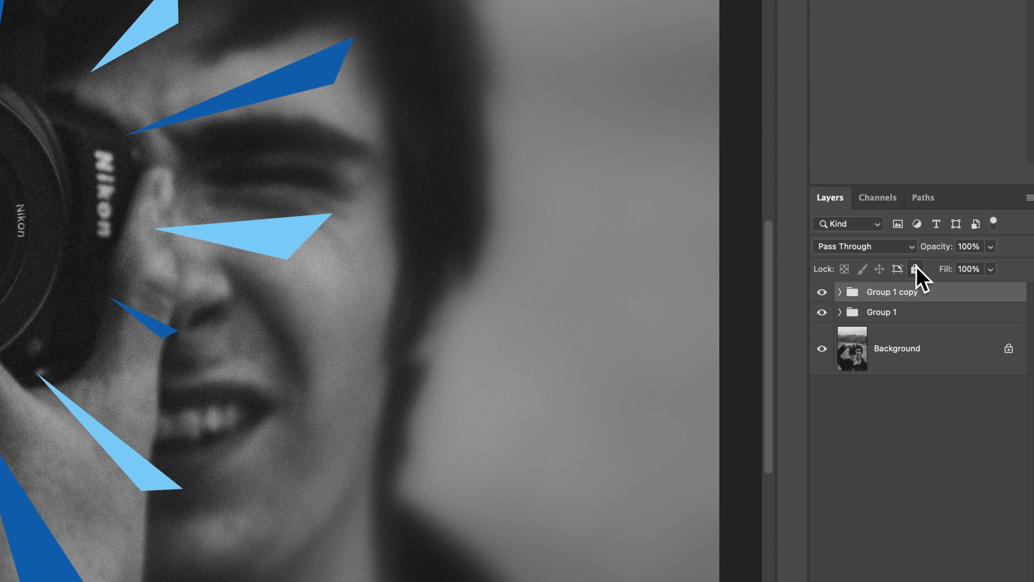
click(916, 269)
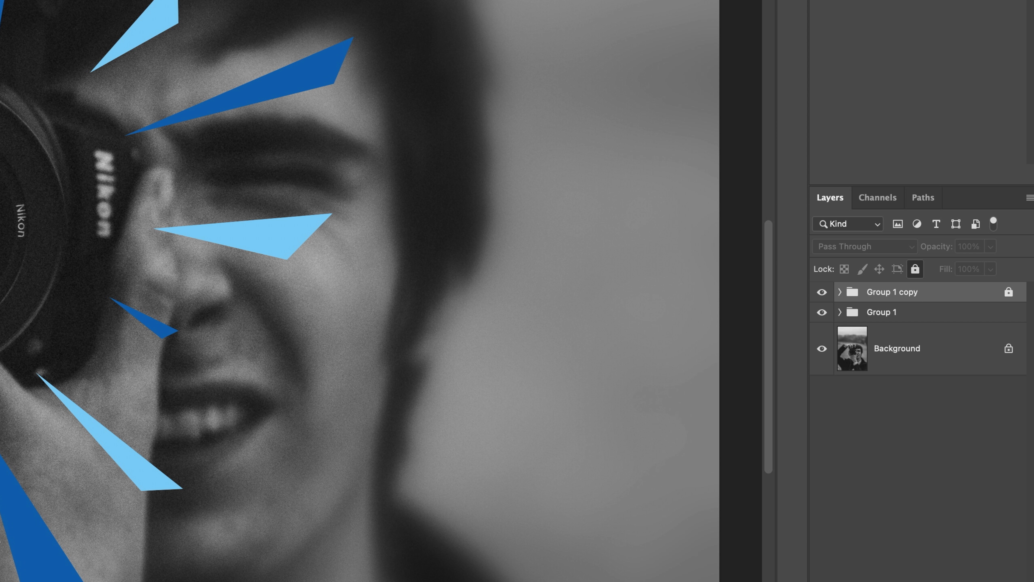
Change the fill of all shard shapes inside the unlocked Group 1 to dark purple
click(840, 313)
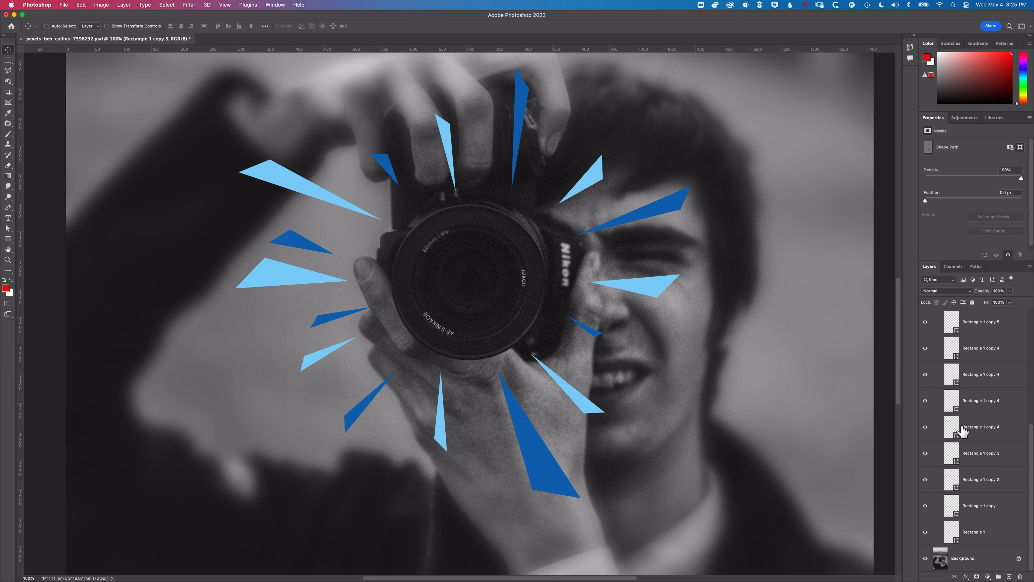
shift+click(973, 530)
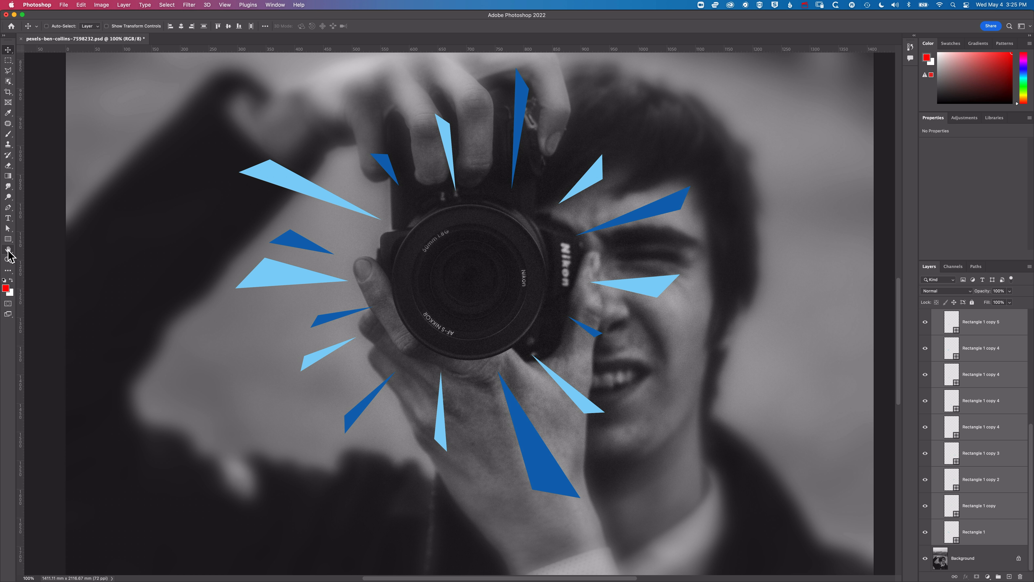
click(8, 240)
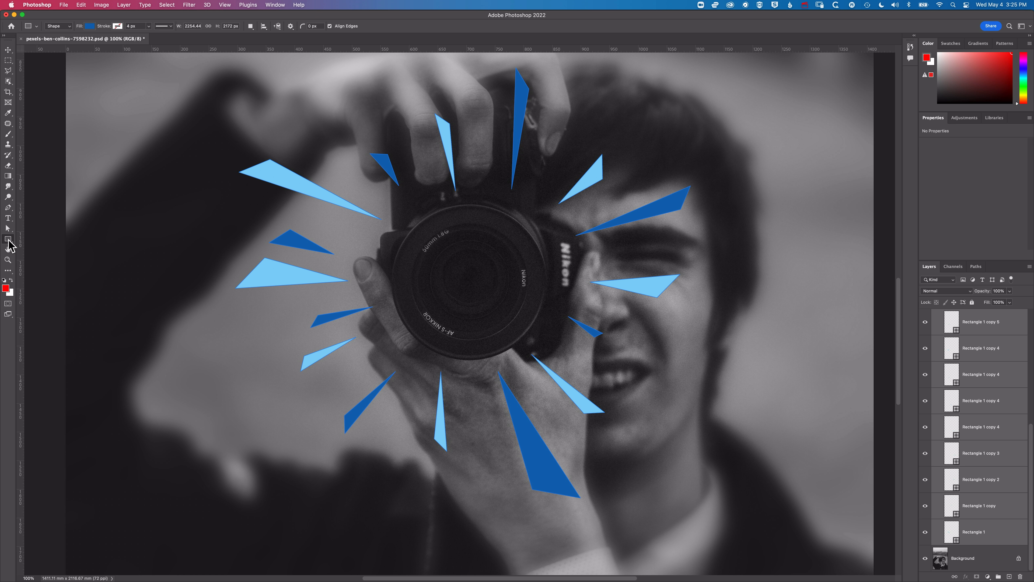
click(90, 26)
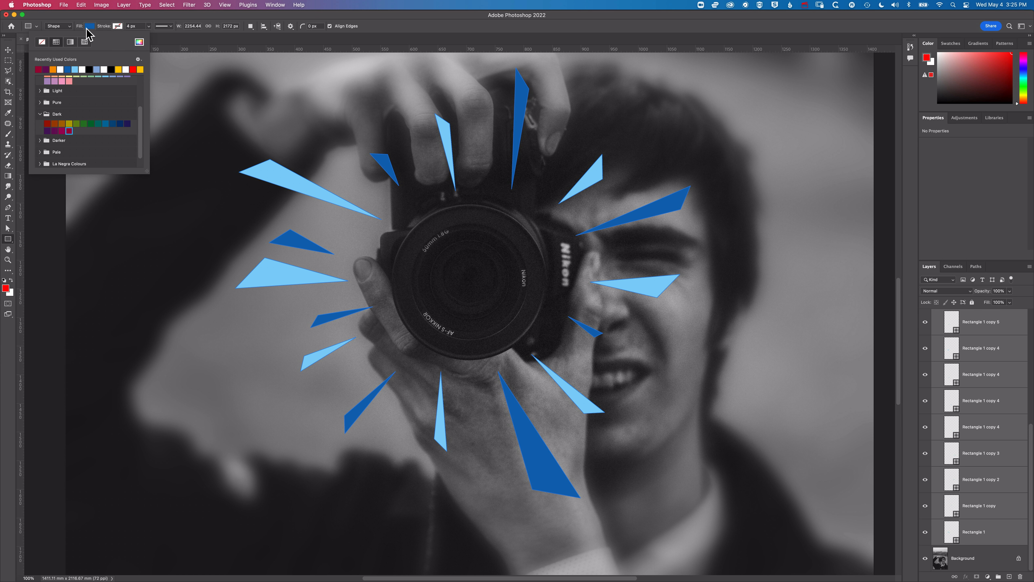
click(39, 115)
click(39, 115)
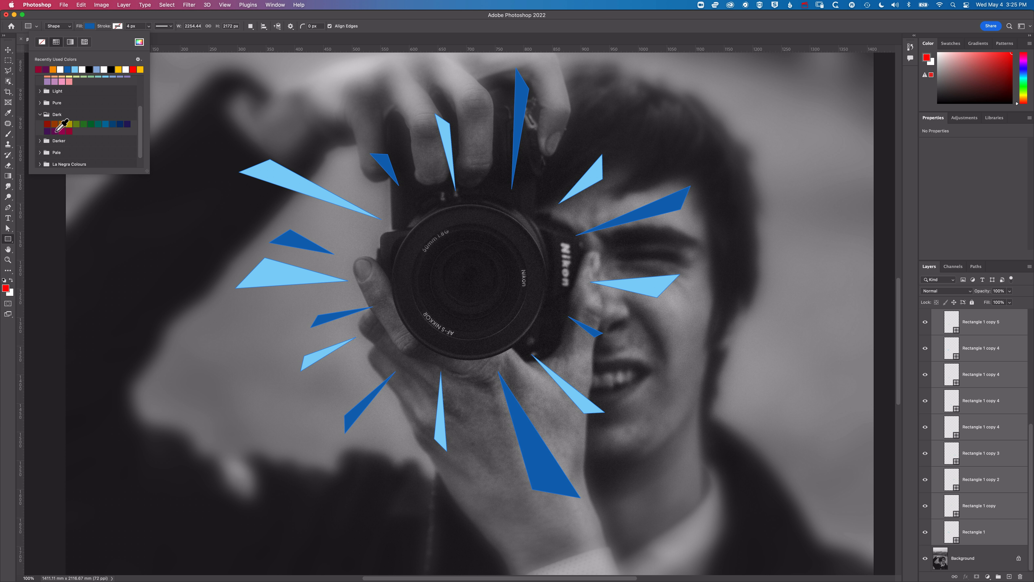
click(385, 24)
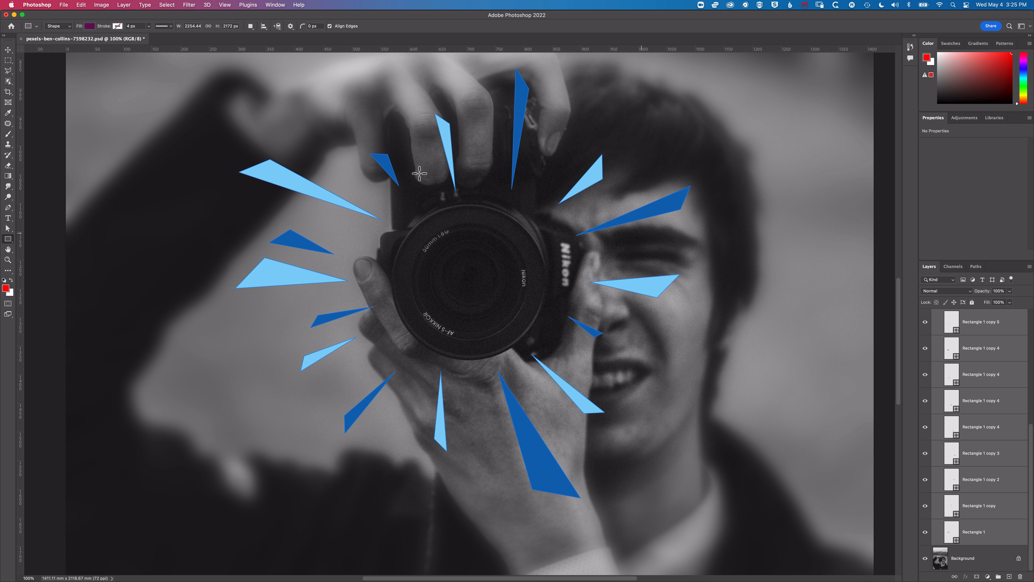
Rotate all the purple shards together about 2.4 degrees clockwise so they offset from the blue ones
key(super+t)
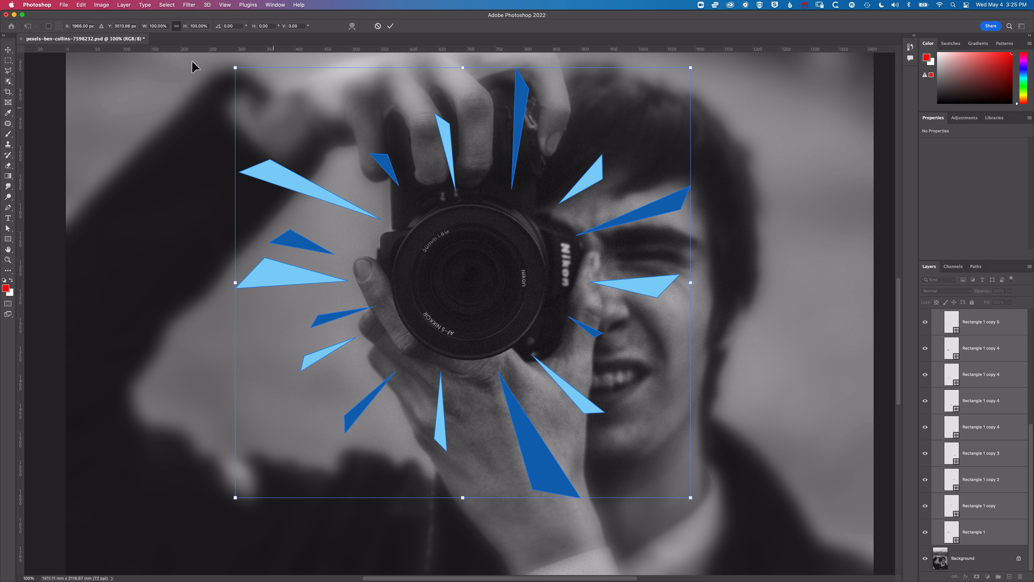
drag(227, 65, 244, 62)
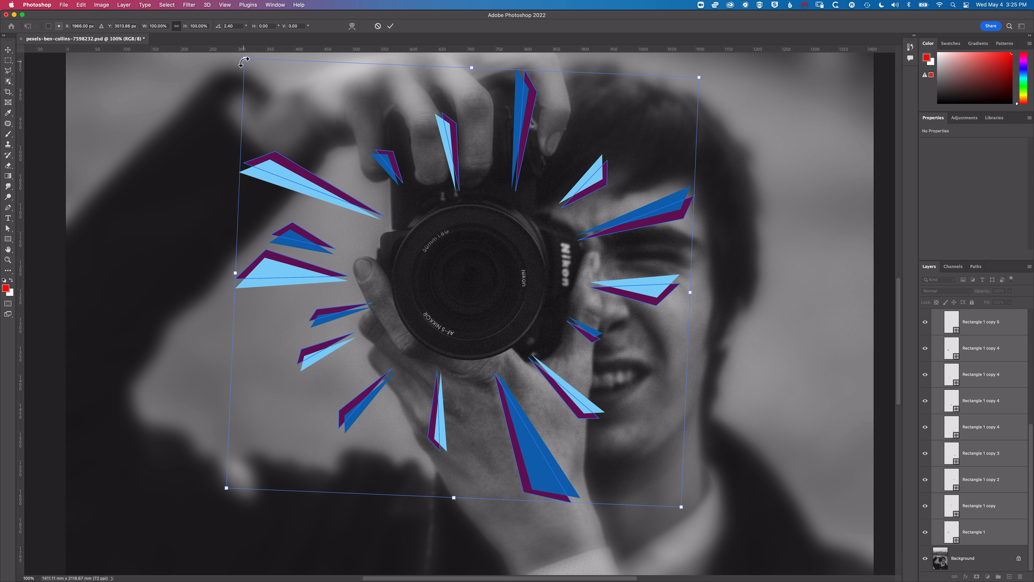
key(Return)
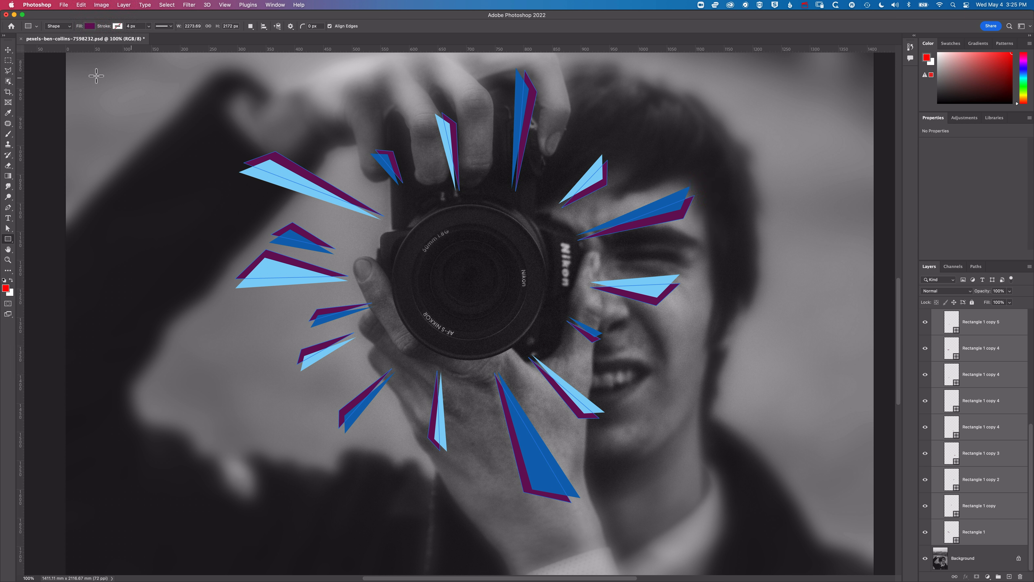
Rotate the purple shard on the man's brow about 5 degrees clockwise so its tip meets the dark blue shard's tip
click(8, 50)
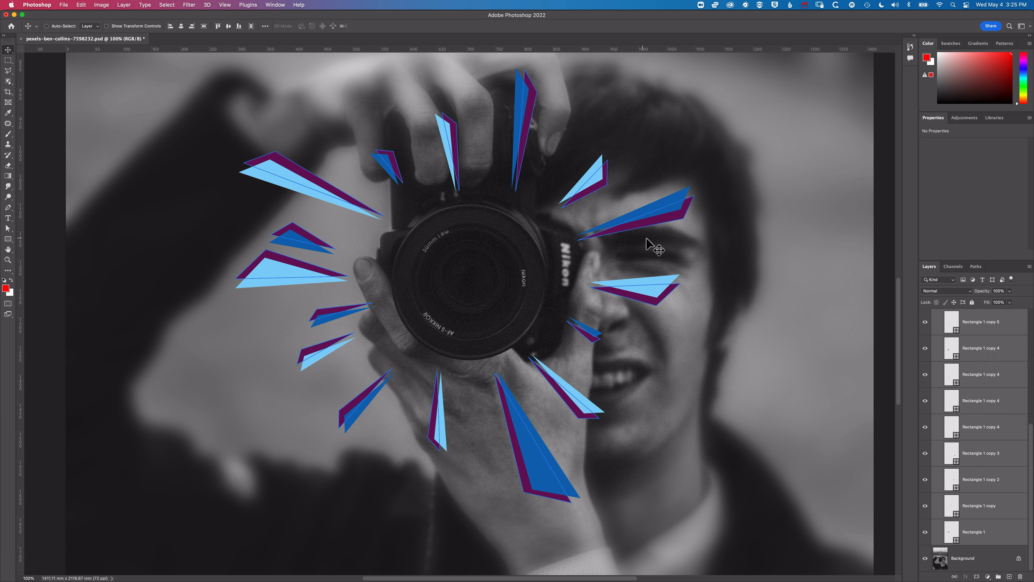
key(super+equal)
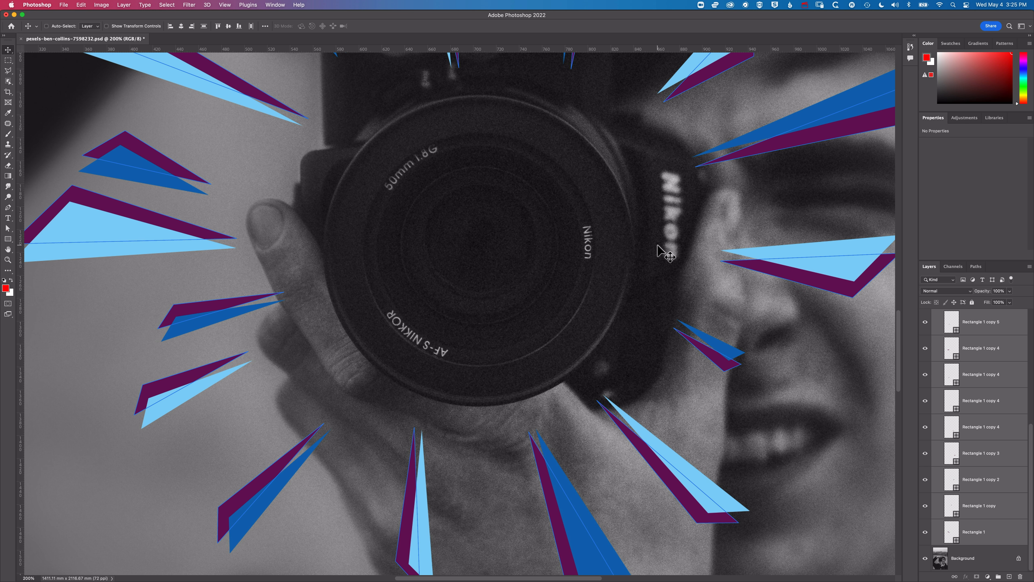
scroll(605, 238, right, 10)
scroll(605, 238, up, 3)
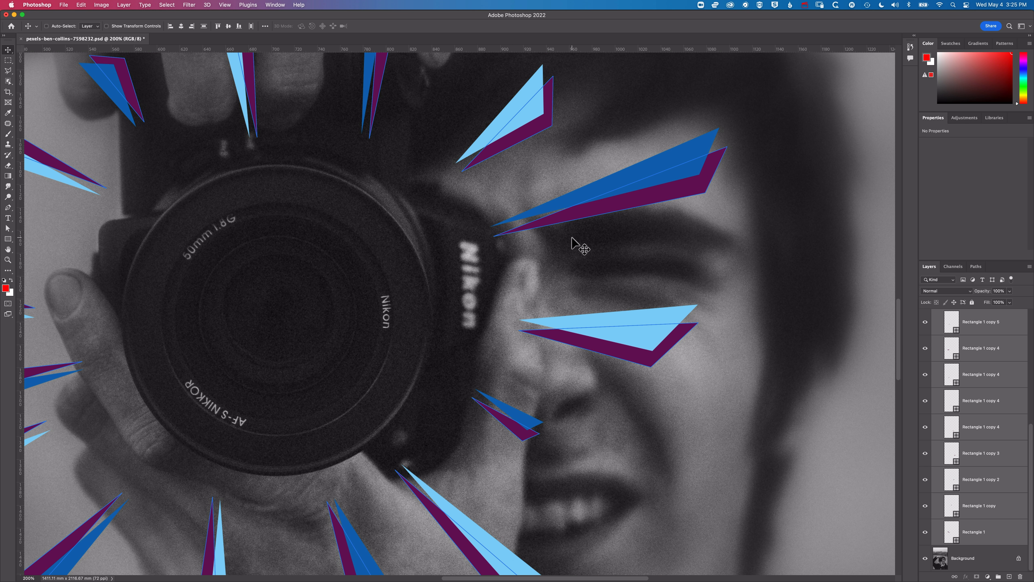
super+click(674, 254)
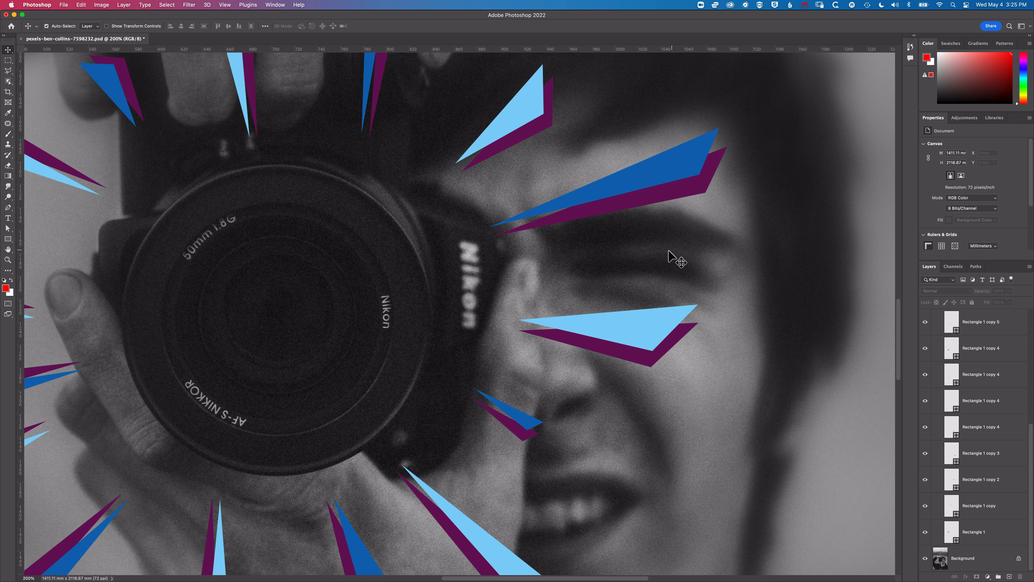
super+click(634, 200)
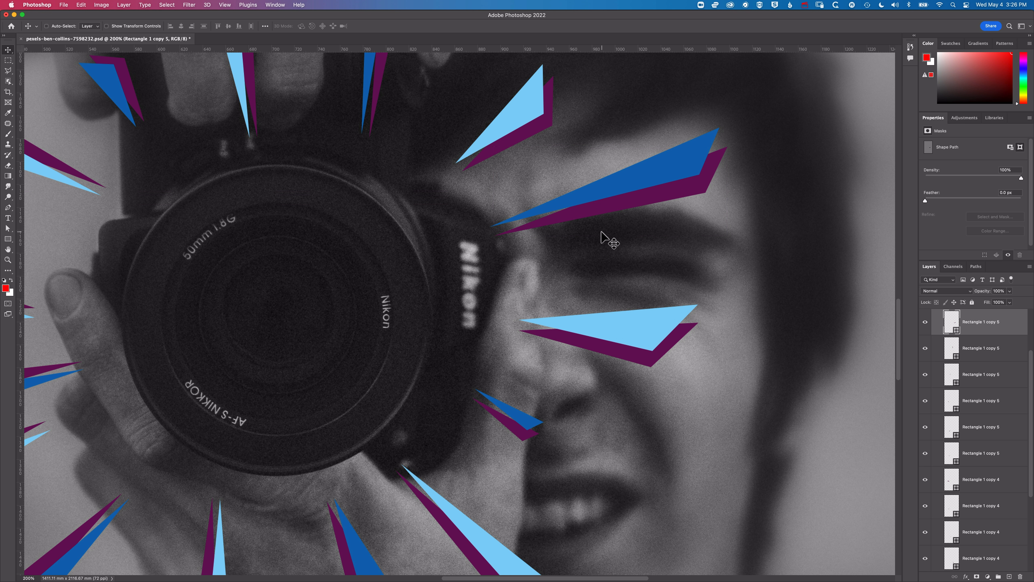
key(super+t)
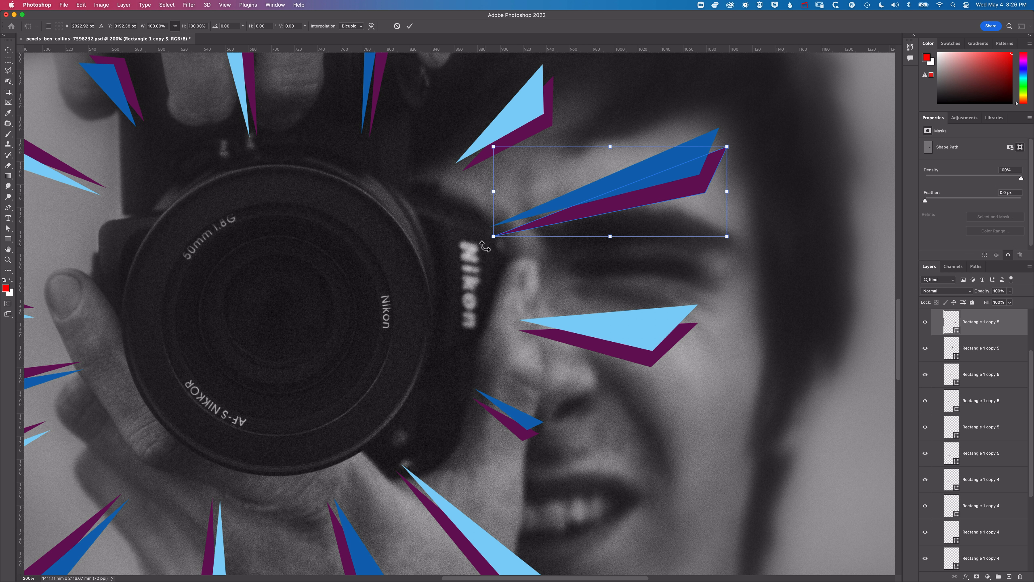
drag(485, 246, 481, 235)
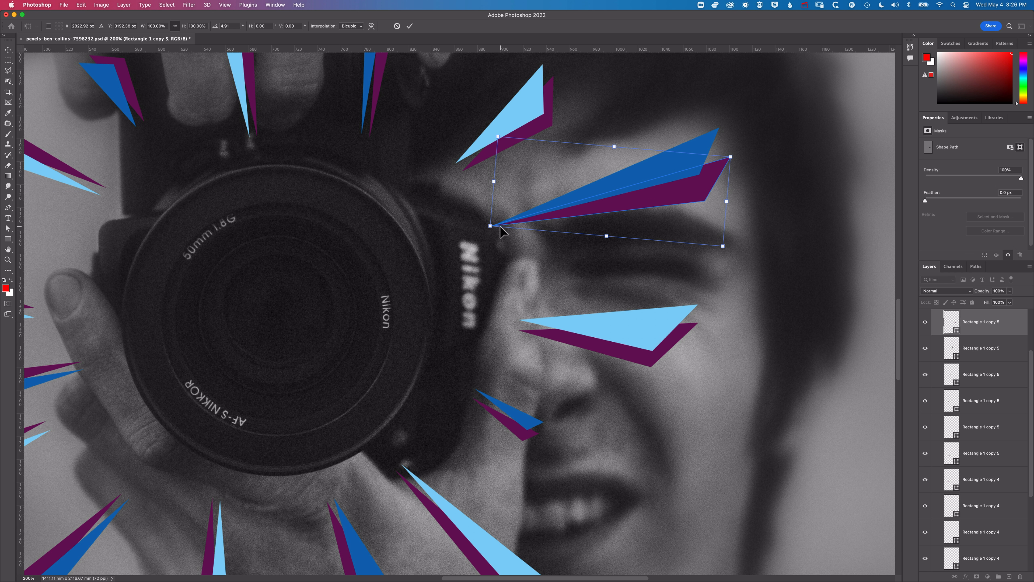
key(Return)
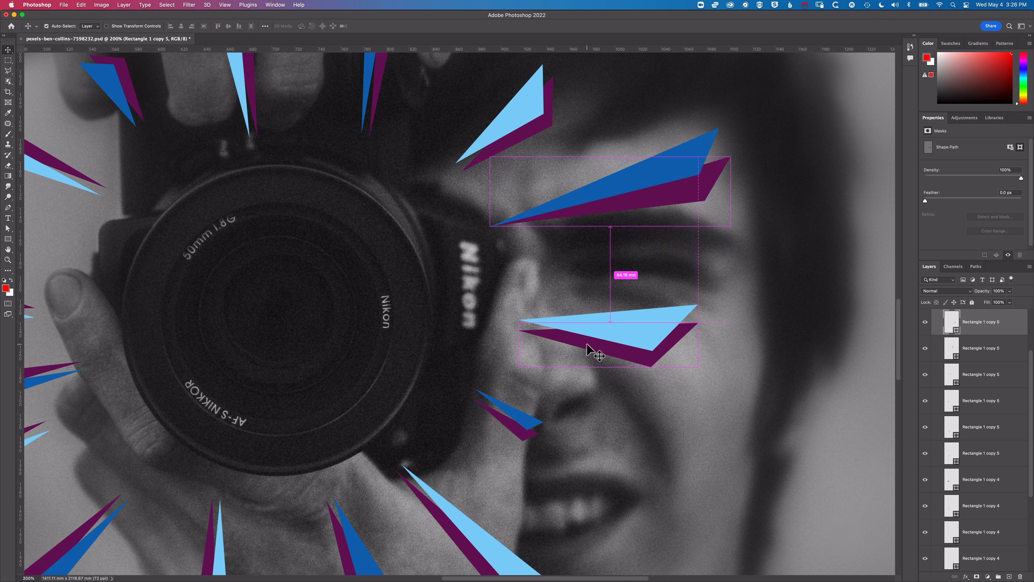
Rotate the purple shard below the eye about 7 degrees clockwise so its tip meets the light blue shard's tip
click(587, 344)
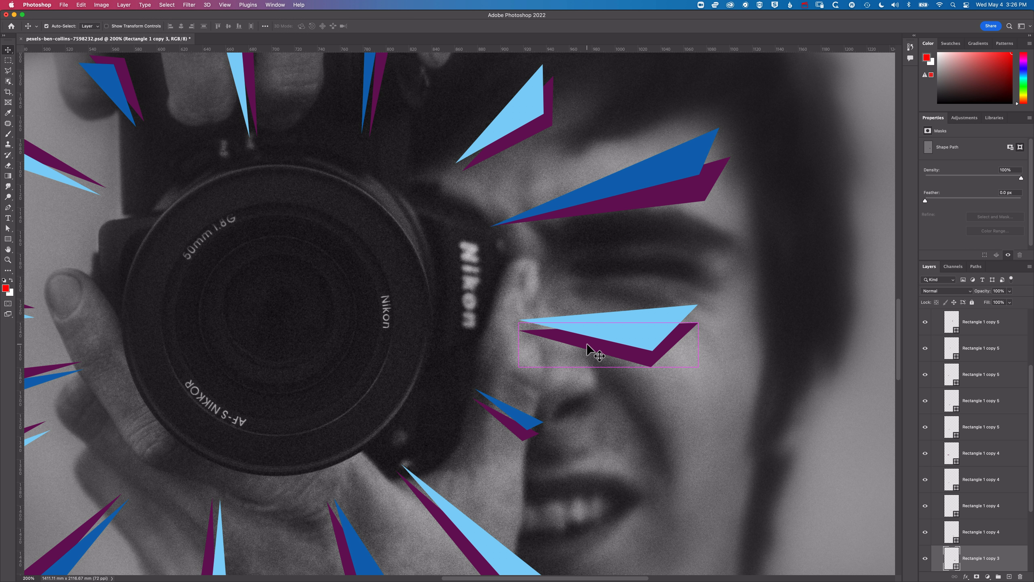
key(super+t)
drag(499, 363, 500, 361)
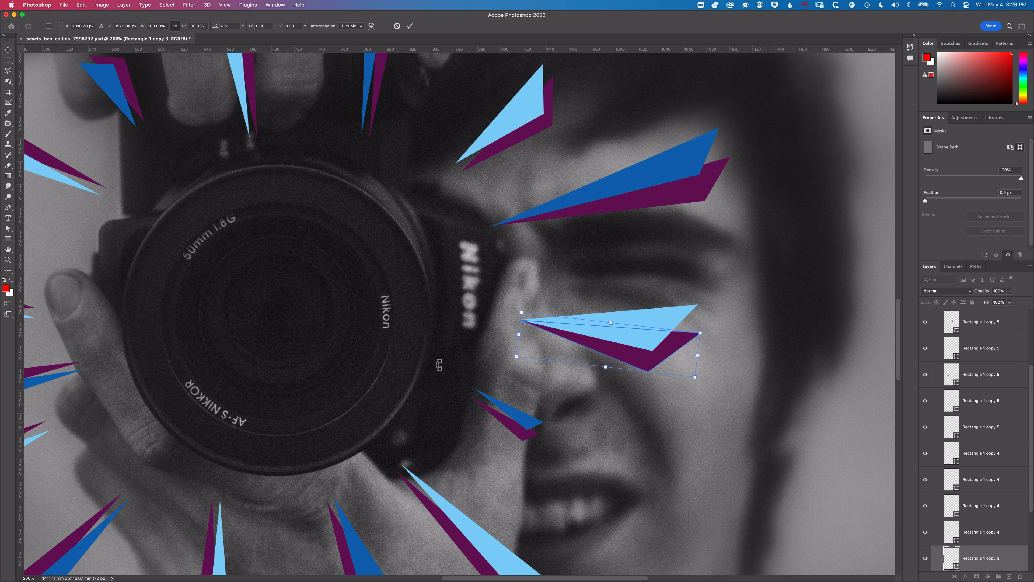
key(Return)
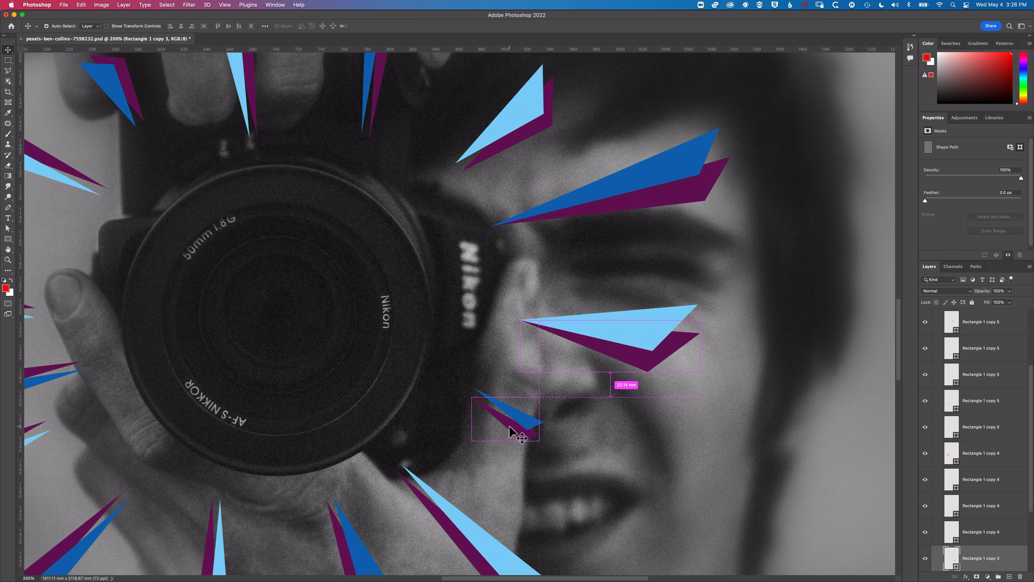
Rotate the purple shard beside the nose about 13.6 degrees clockwise and fine-tune its fit behind the small dark blue shard
key(super+j)
key(super+t)
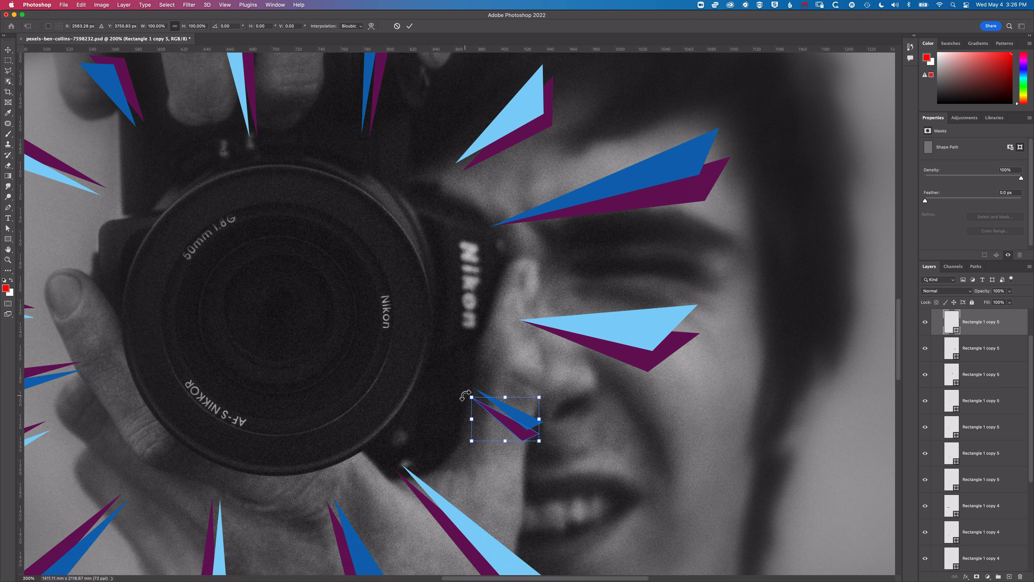
drag(466, 390, 469, 384)
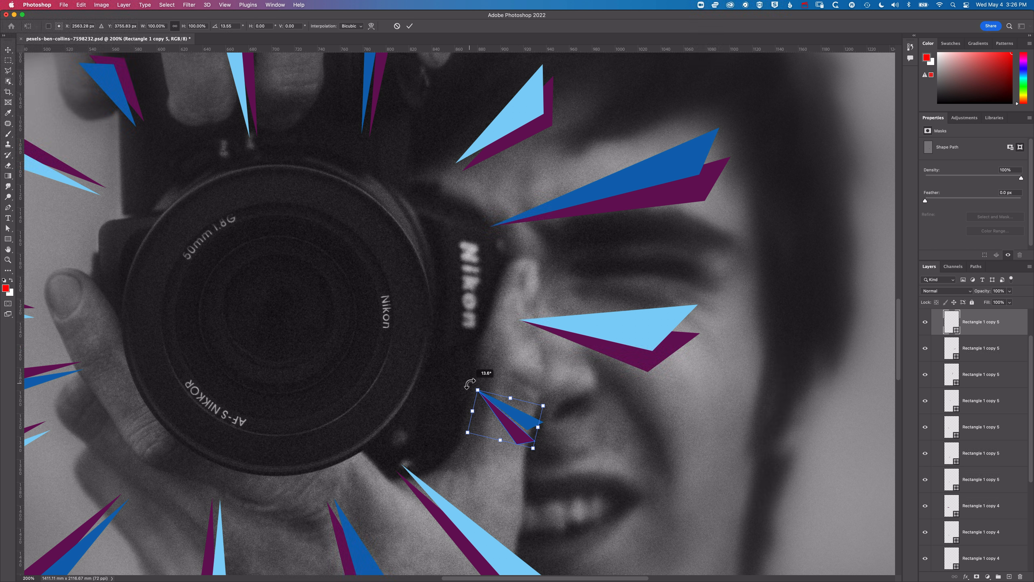
key(Return)
drag(473, 531, 518, 469)
key(super+t)
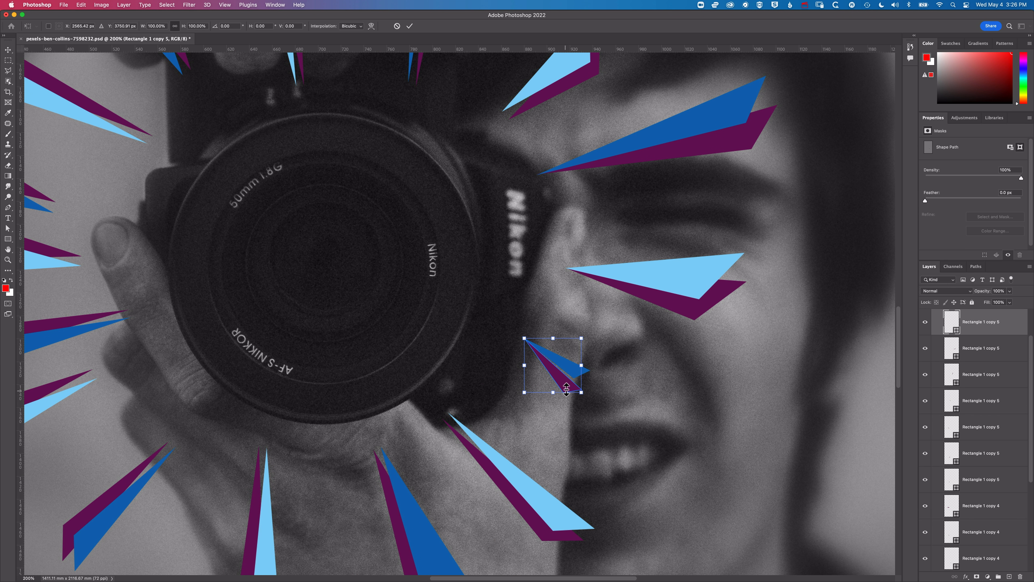
drag(569, 391, 590, 375)
key(Return)
Rotate the purple shards behind the light blue shard near the chin and the large dark blue wrist shard clockwise until their tips meet
drag(474, 494, 644, 371)
super+click(689, 379)
key(super+t)
drag(616, 283, 623, 278)
key(Return)
super+click(571, 408)
key(super+t)
drag(540, 314, 550, 311)
key(Return)
Align the purple shard tips under the light blue shard below the lens and the dark blue one left of it, rotating the latter about 6.5 degrees
super+click(425, 402)
key(super+t)
drag(436, 315, 444, 317)
key(Return)
super+click(264, 387)
key(super+t)
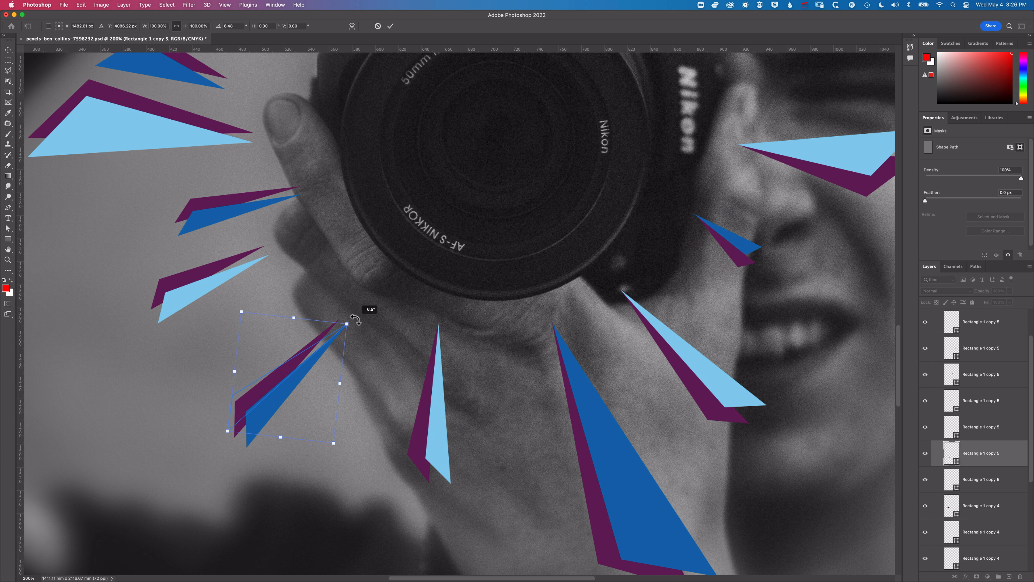
Rotate the purple shards behind the small light blue and dark blue shards below the thumb clockwise so each pair shares a tip
drag(275, 246, 277, 251)
key(Return)
super+click(228, 199)
key(super+t)
drag(306, 180, 308, 188)
key(Return)
Rotate the purple shards behind the wide light blue shard beside the thumb and the dark blue one above it clockwise to match their tips
drag(179, 120, 288, 238)
super+click(288, 233)
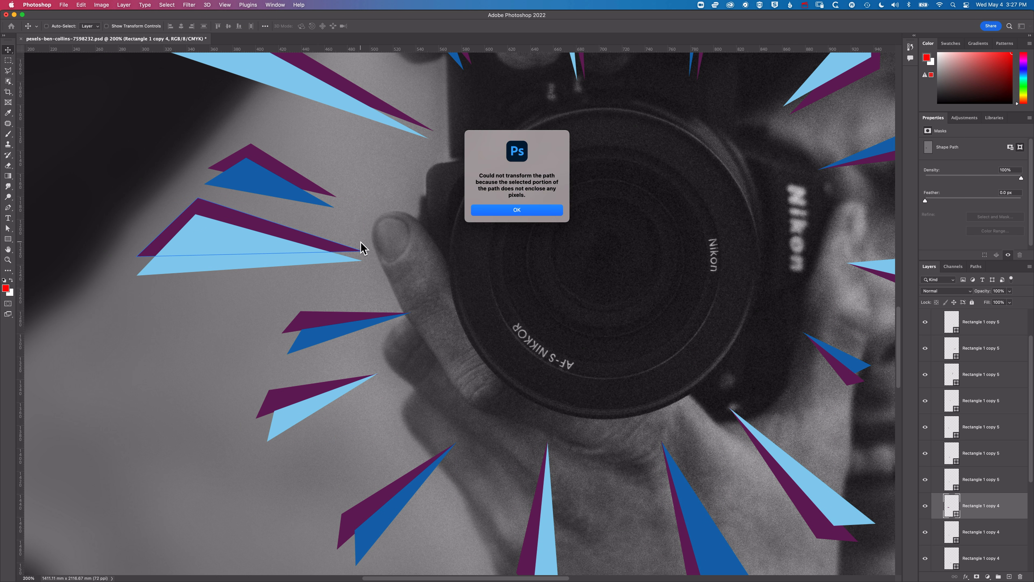
drag(377, 262, 375, 271)
key(Return)
super+click(335, 263)
drag(313, 187, 357, 289)
key(super+t)
key(Return)
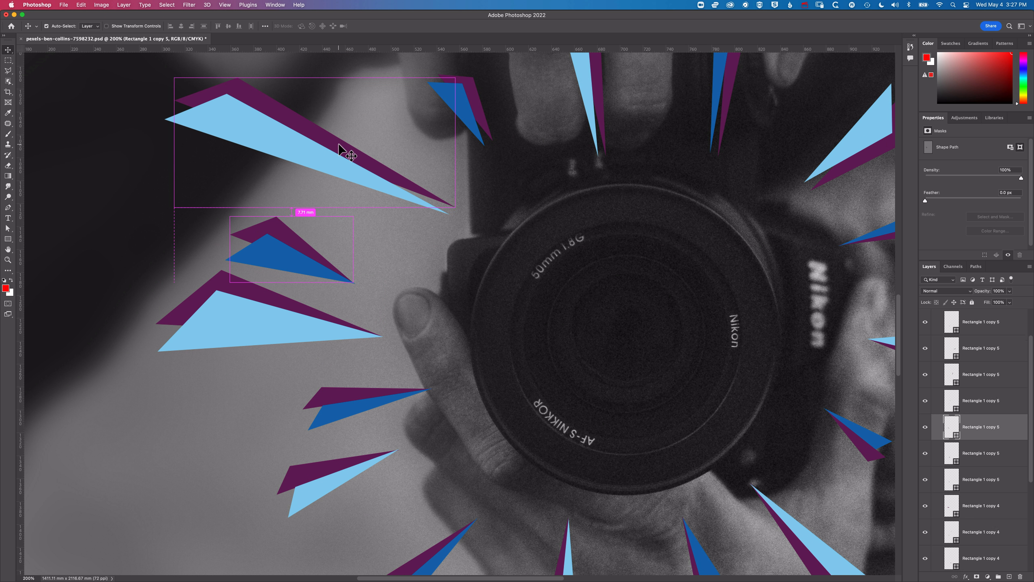
Rotate the purple shards behind the long upper-left light blue shard and the small dark blue shard at the fingertips to match their tips
super+click(346, 154)
key(Return)
drag(471, 175, 367, 272)
super+click(376, 200)
key(super+t)
drag(394, 240, 386, 245)
key(Return)
Align the purple tips of the shards above the lens, rotating the one by the forehead about 9 degrees clockwise to meet its light blue shard
super+click(491, 162)
key(super+t)
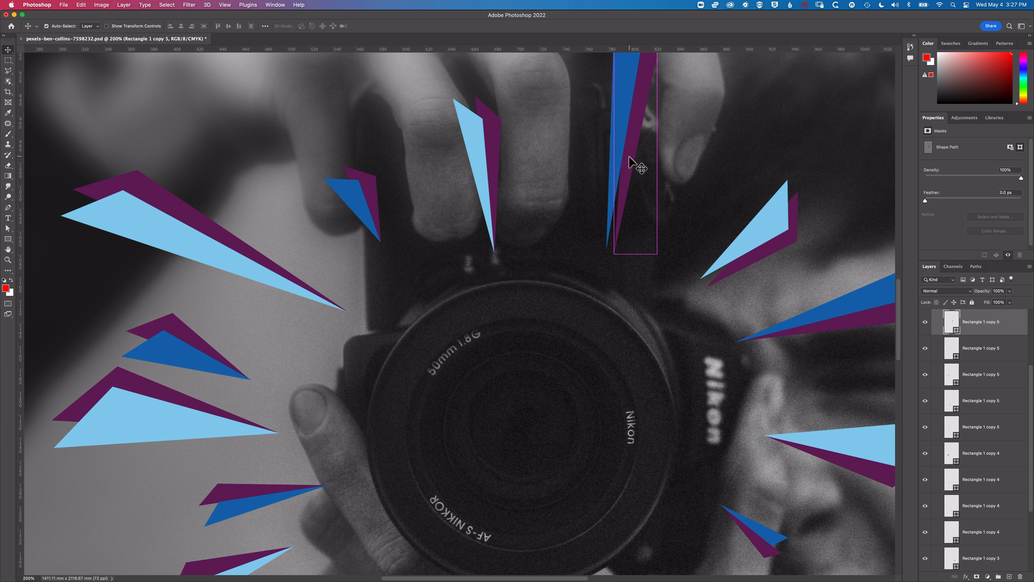
super+click(749, 273)
key(super+t)
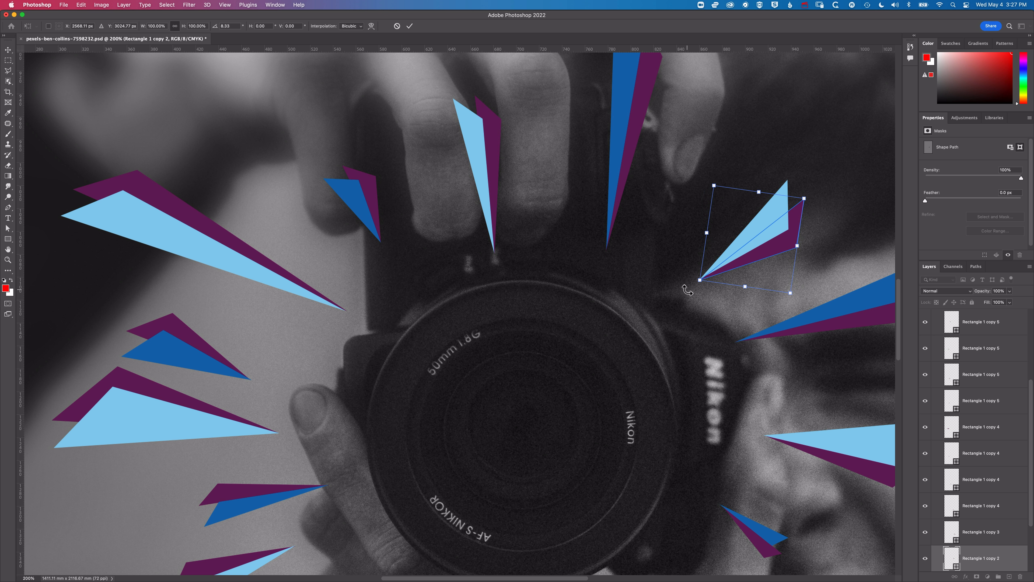
key(Return)
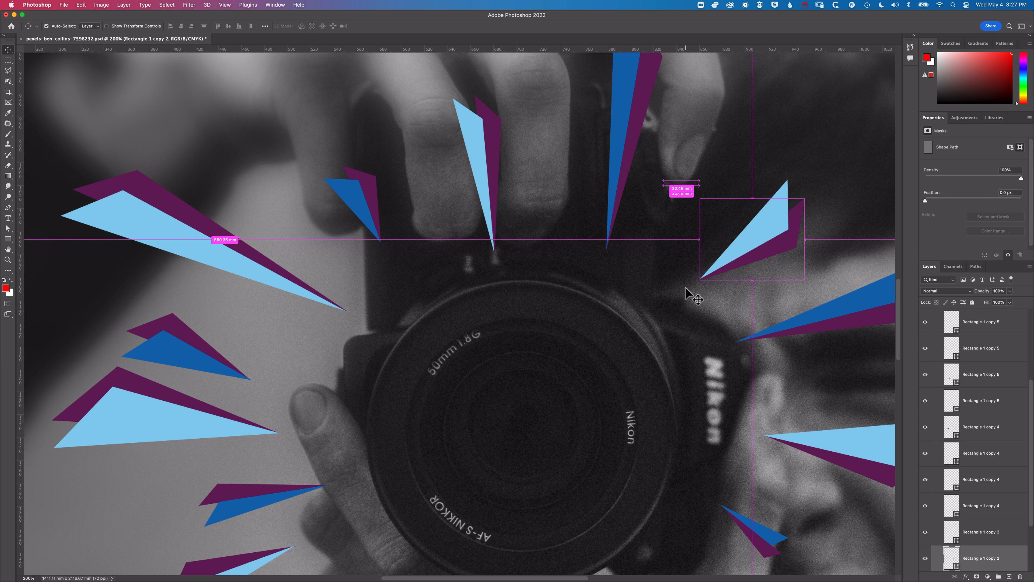
Collapse Group 1 and add a Hue/Saturation adjustment layer above it, clipped to the group
key(super+minus)
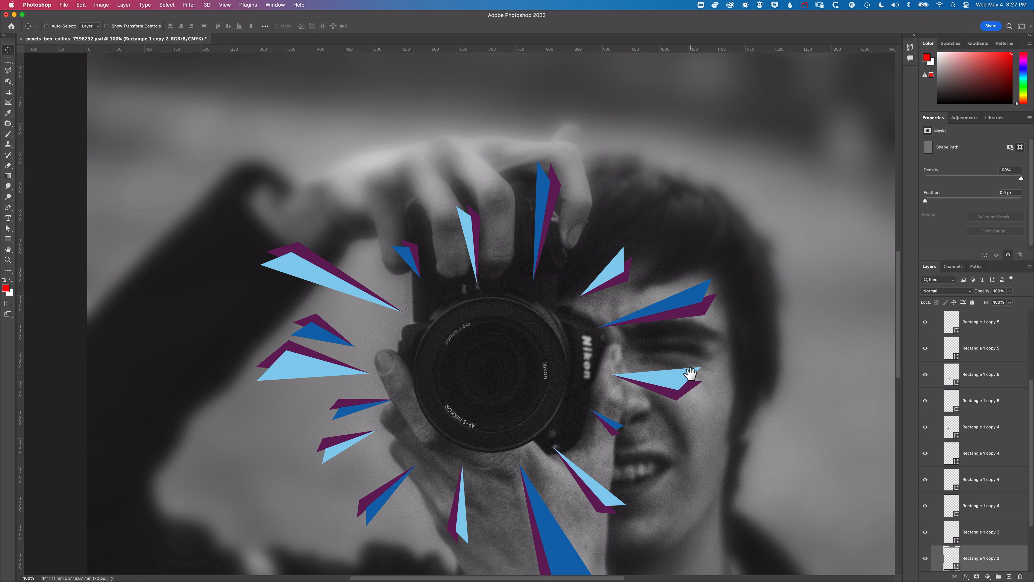
drag(523, 371, 538, 273)
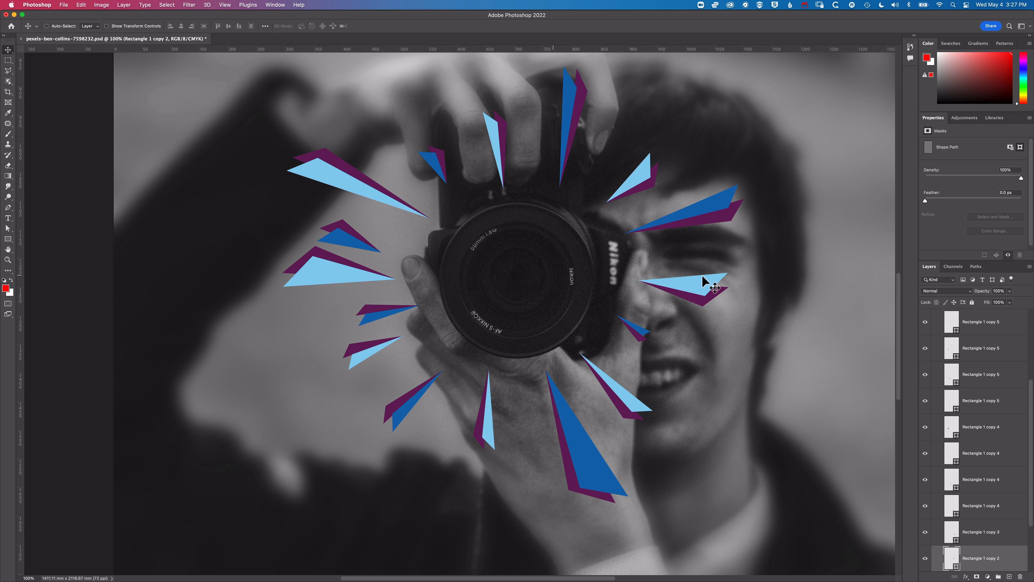
scroll(985, 393, up, 5)
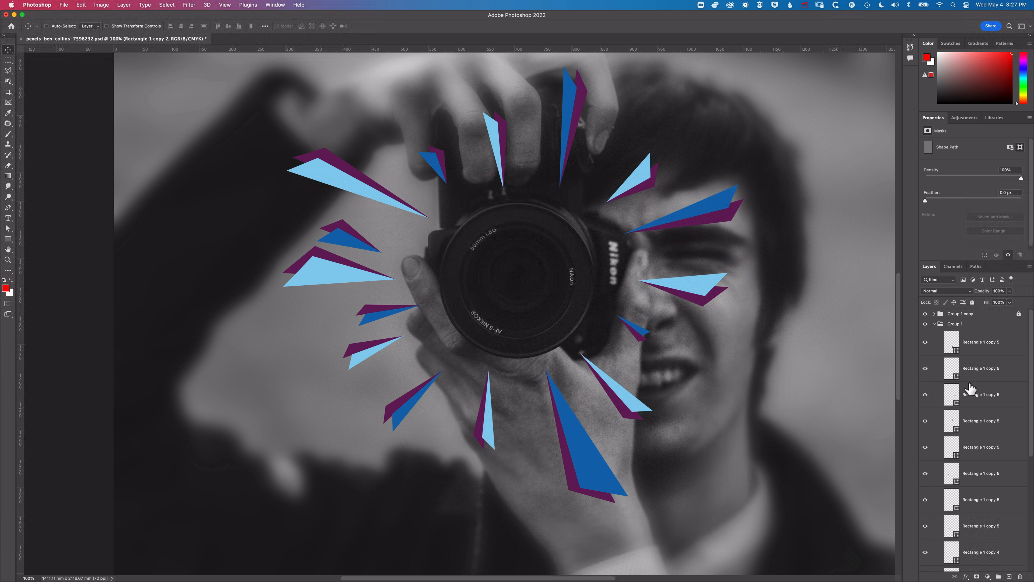
click(935, 324)
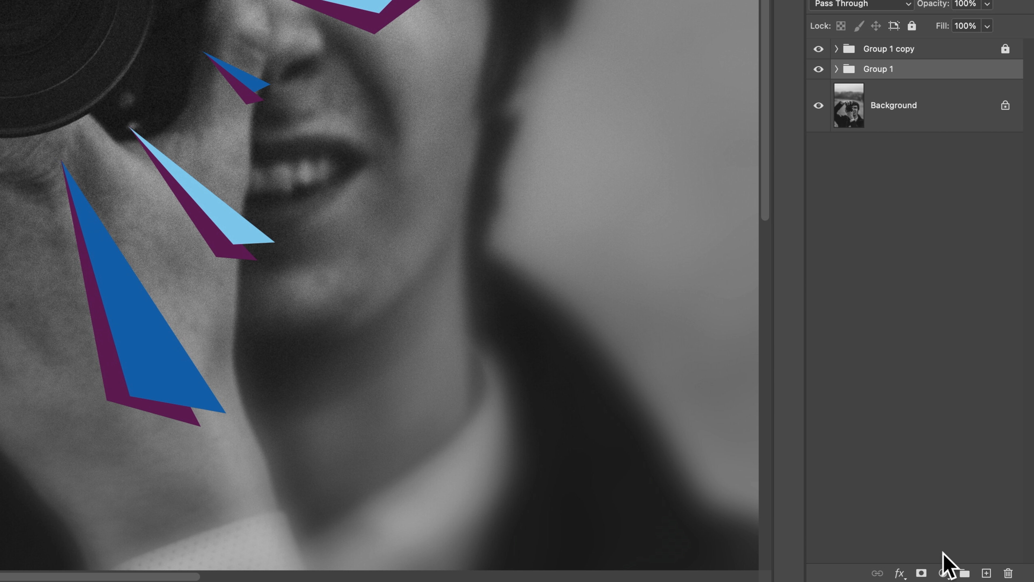
click(943, 573)
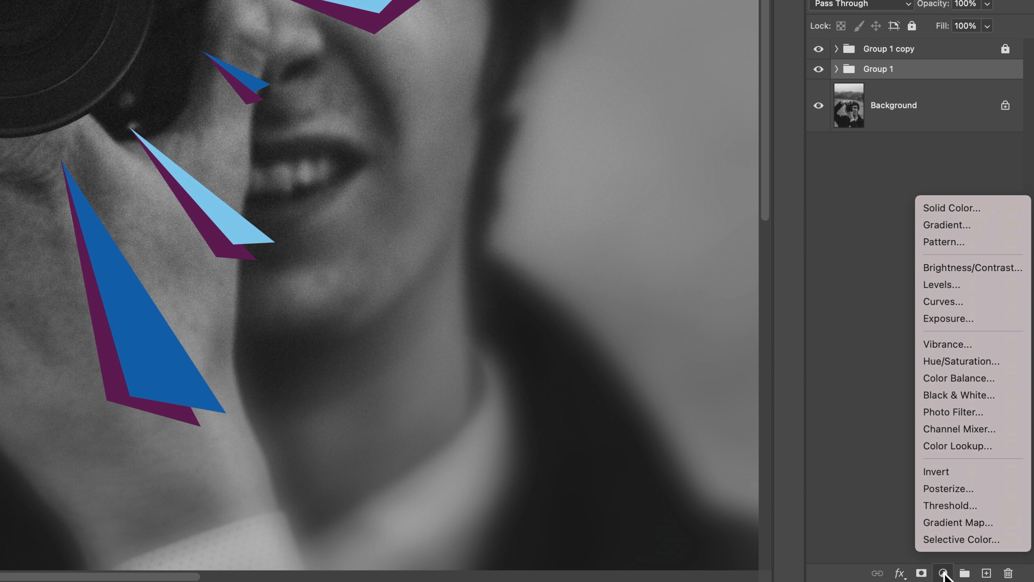
click(941, 361)
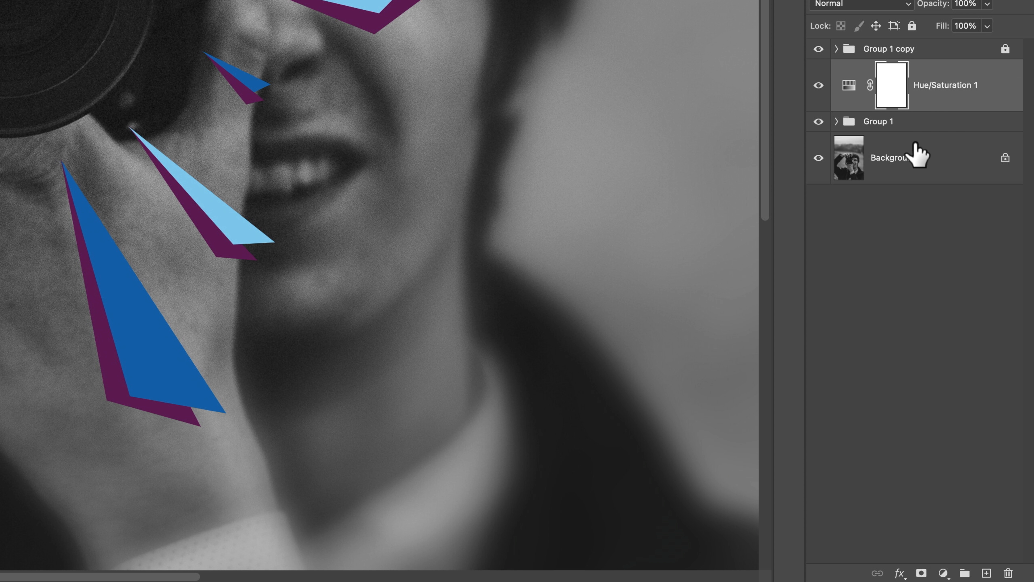
right_click(1000, 97)
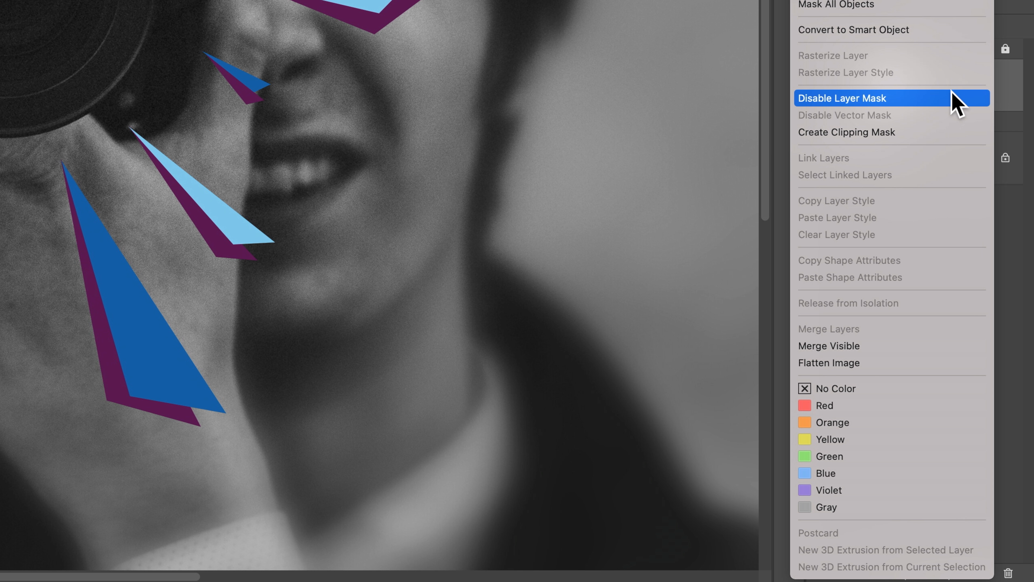
click(867, 134)
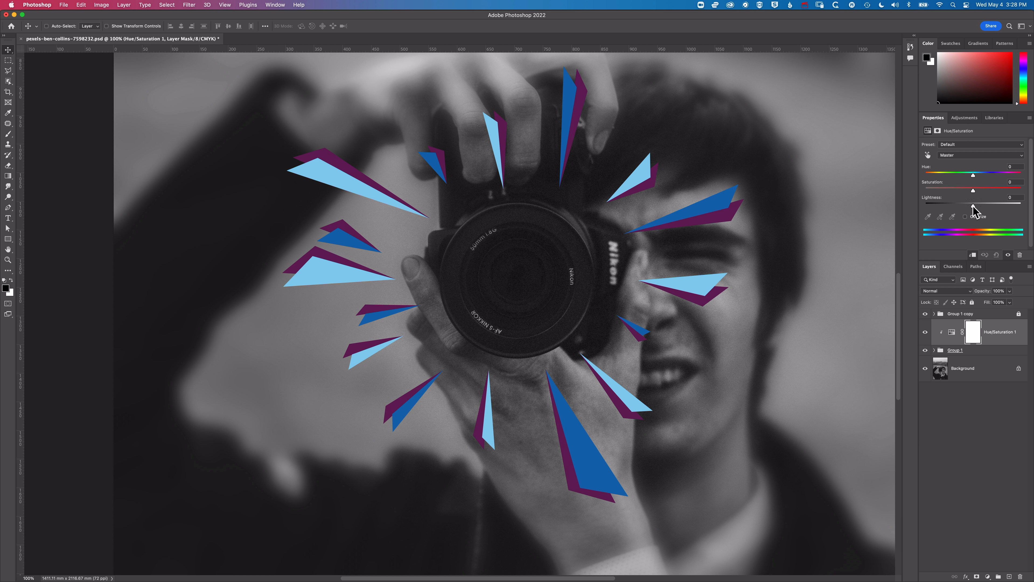
Recolor the purple shards to bright magenta by shifting the hue and setting saturation to +58 and lightness to +34
drag(973, 206, 999, 208)
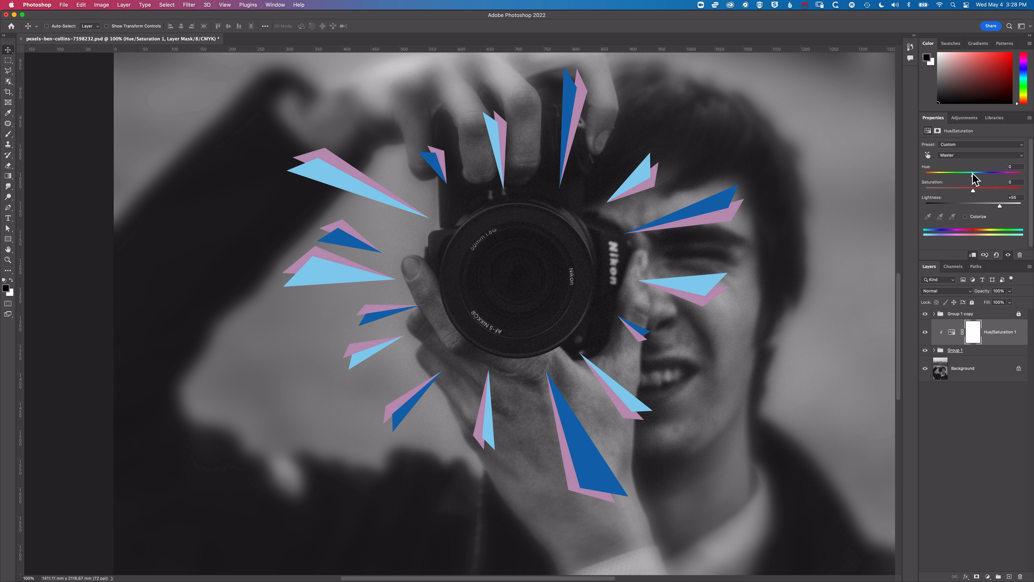
drag(972, 175, 1014, 173)
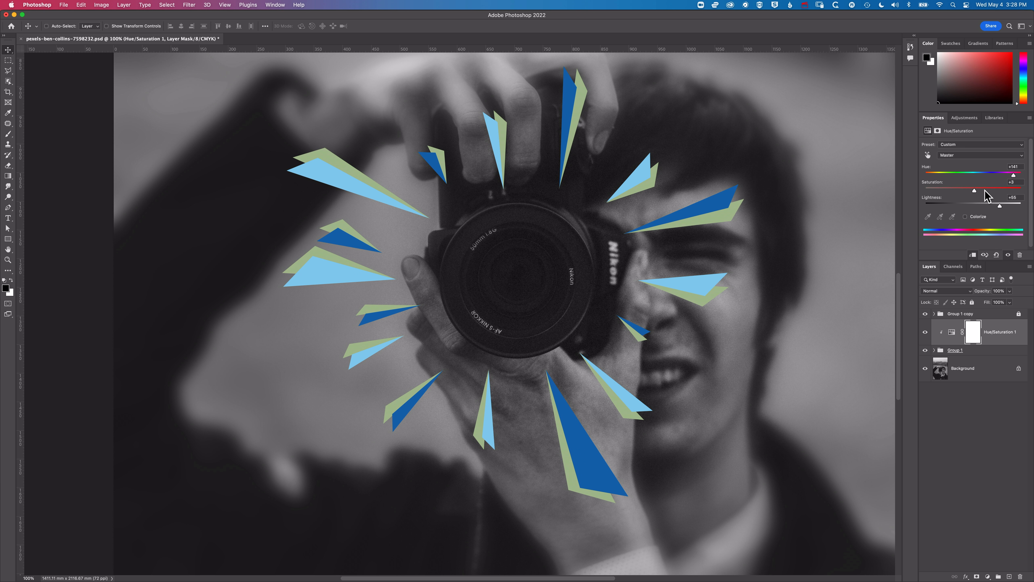
drag(1000, 206, 982, 182)
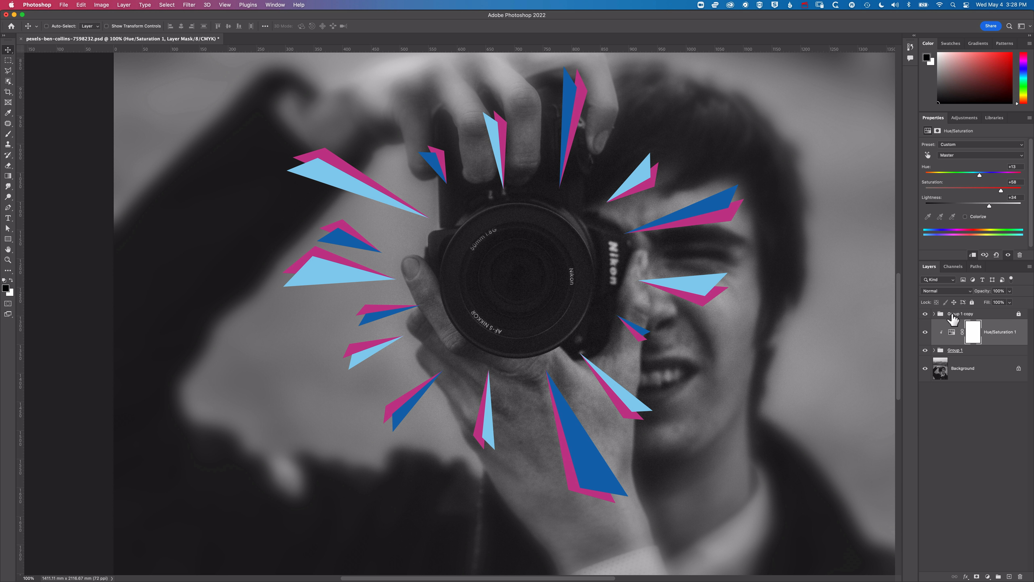
Select the locked Group 1 copy that holds the blue shards
click(987, 315)
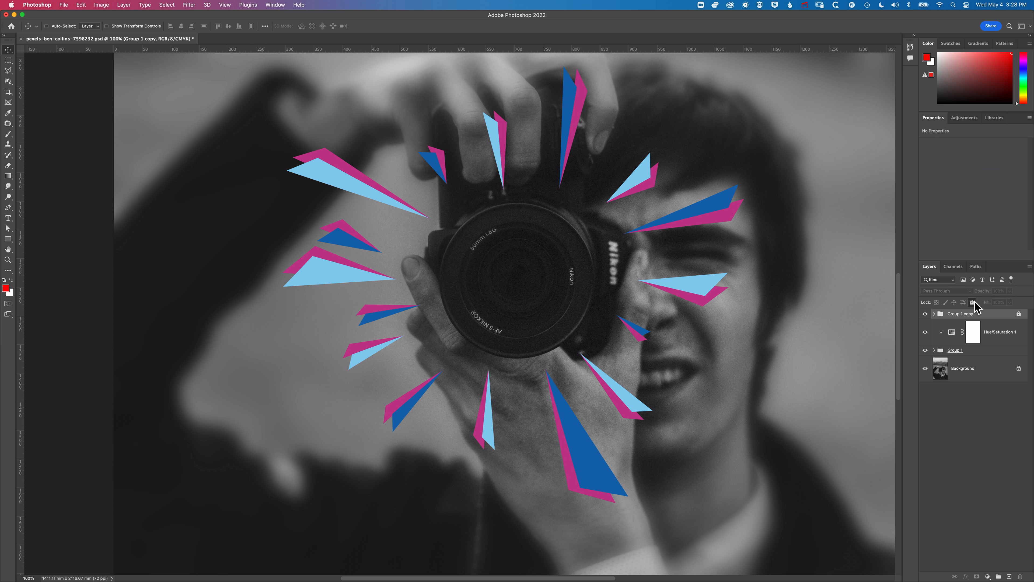